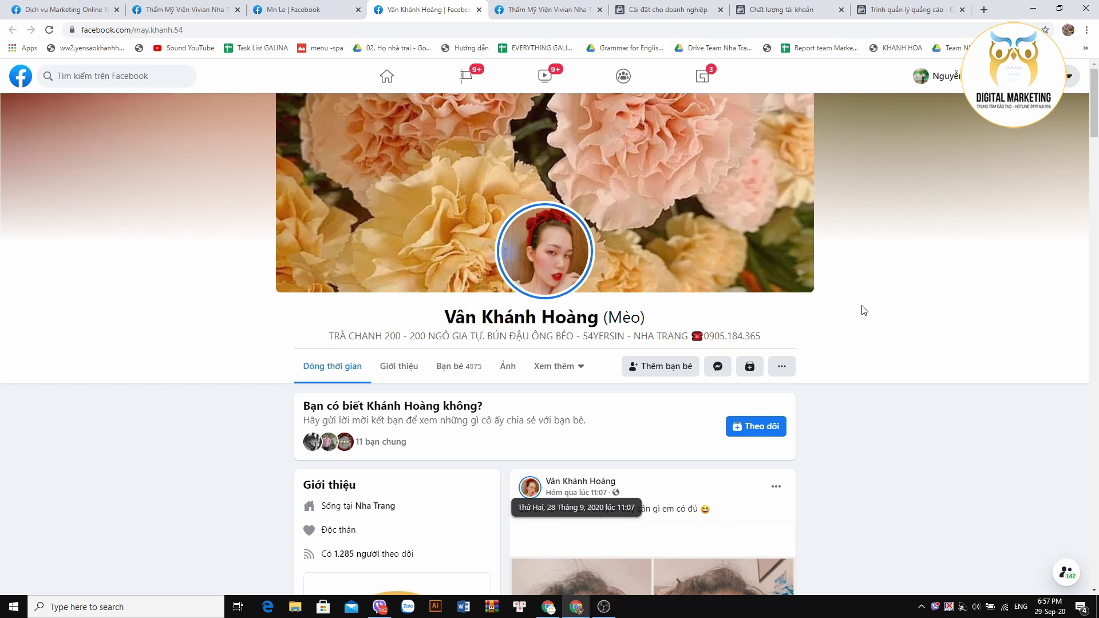
- Look through the posts and intro details on the two open personal Facebook profiles
scroll(932, 324, "down", 6)
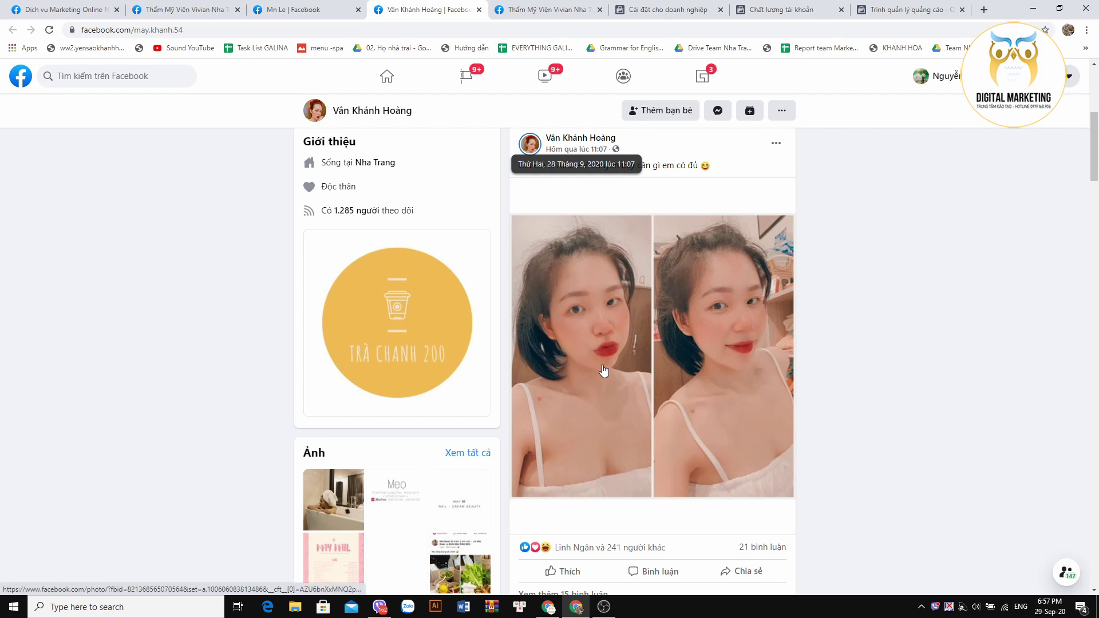
scroll(871, 385, "up", 2)
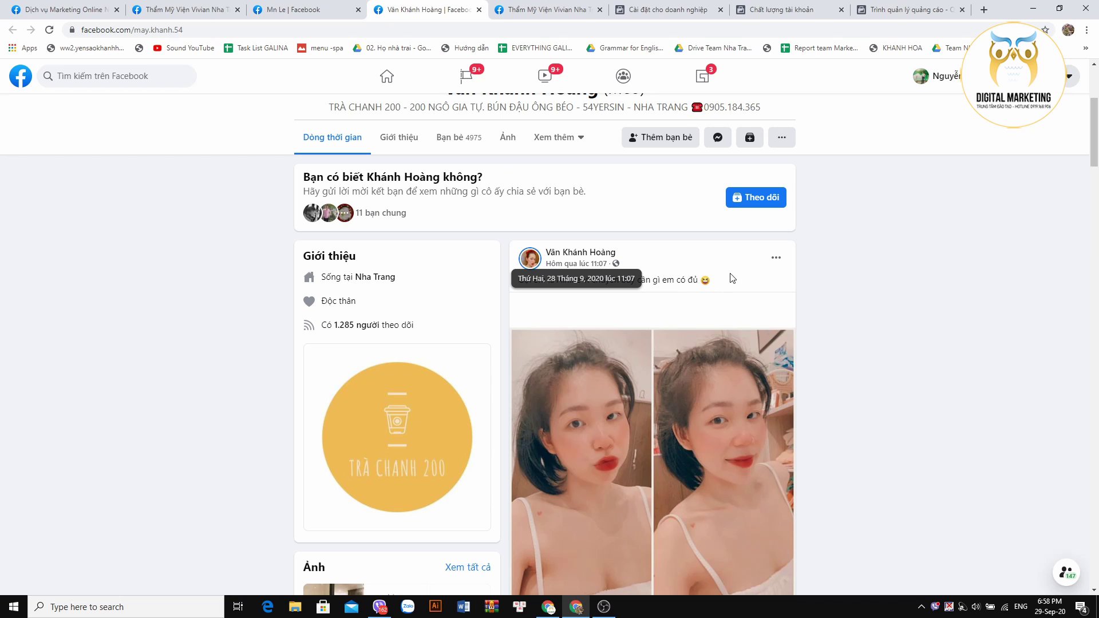
scroll(902, 332, "up", 4)
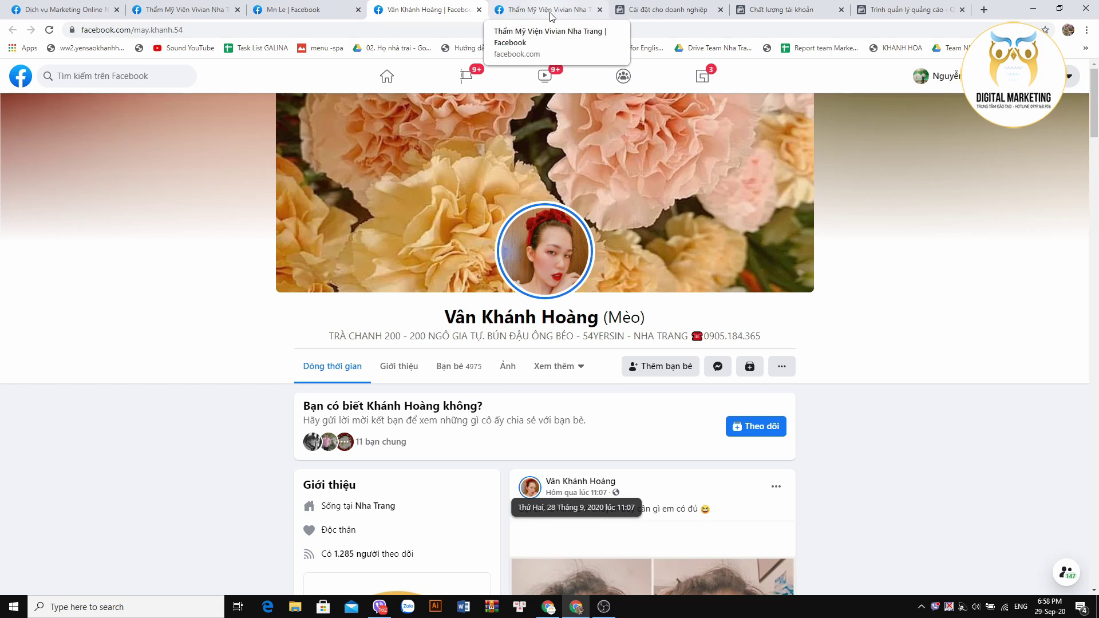
left_click(302, 7)
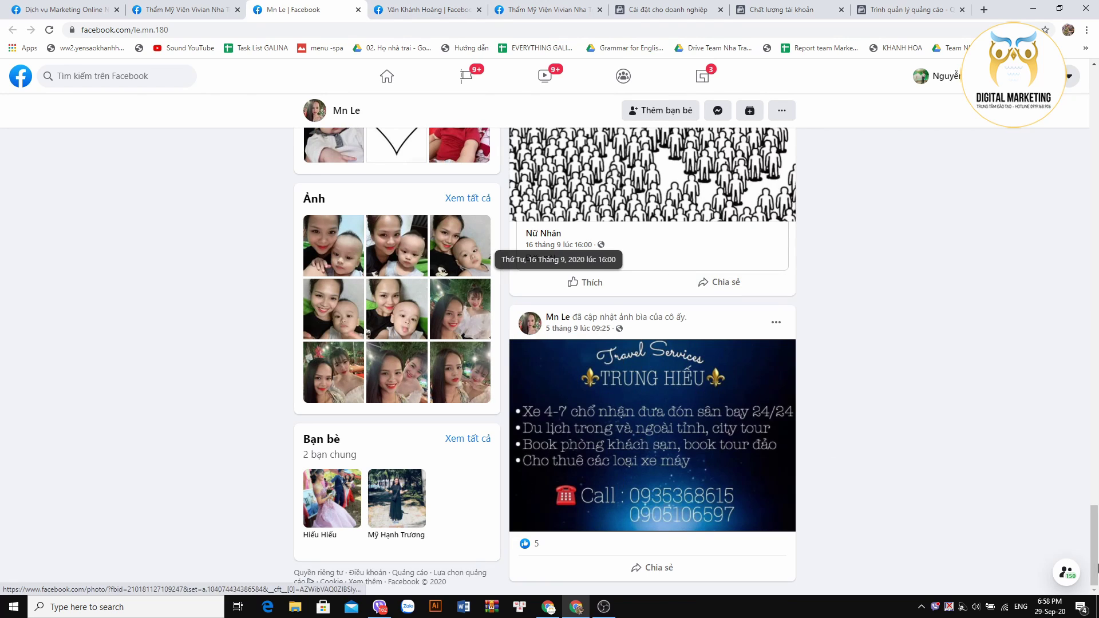
left_click_drag(1095, 564, 1097, 562)
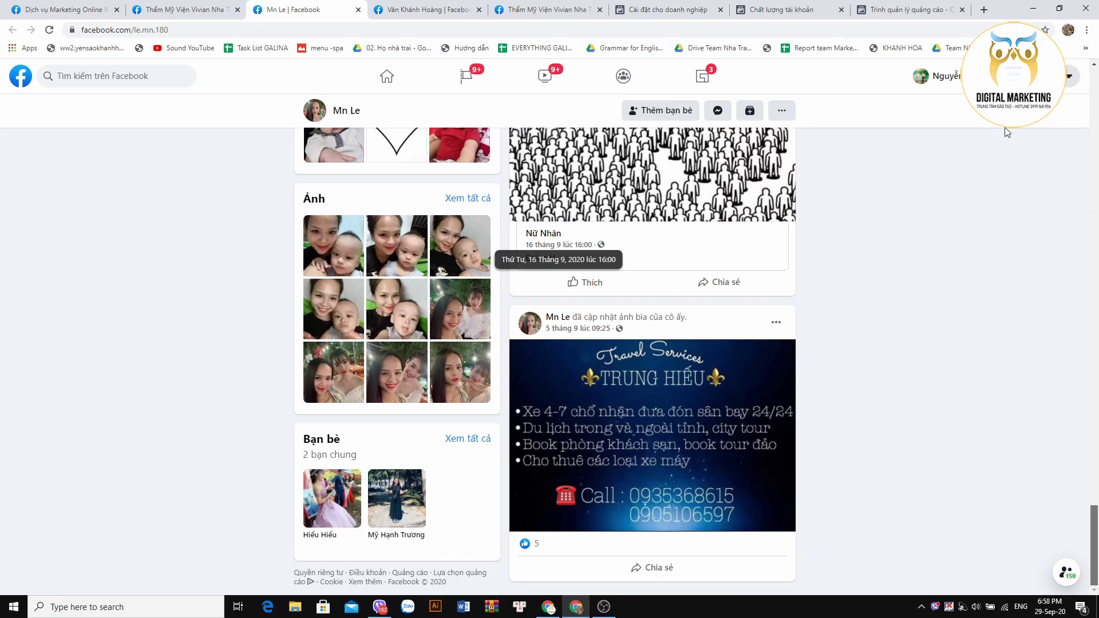
scroll(401, 211, "up", 15)
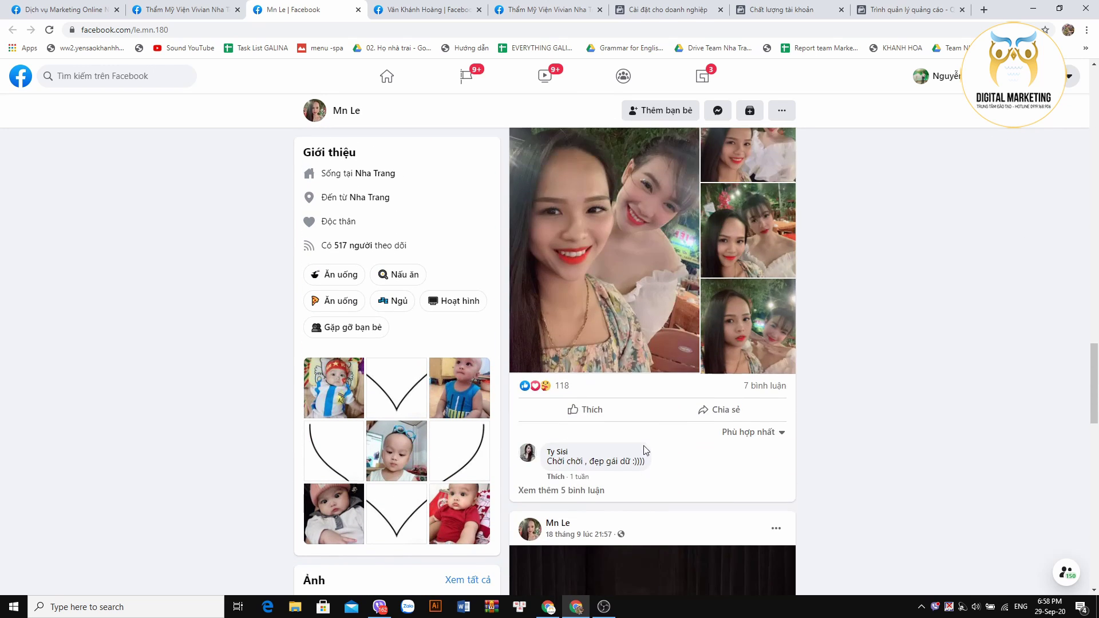
scroll(612, 480, "up", 10)
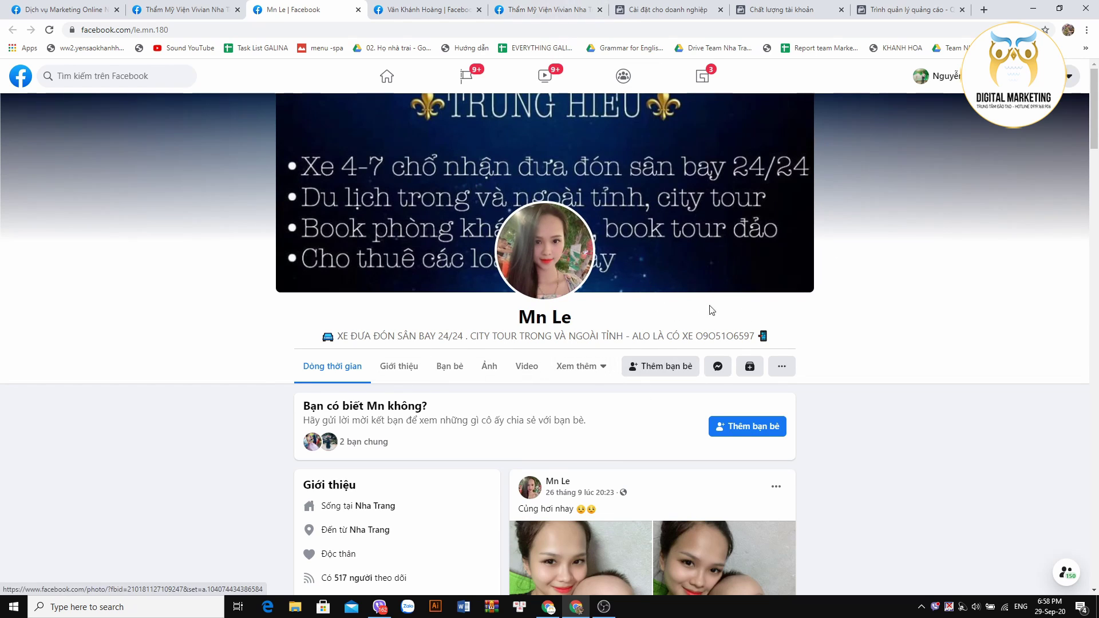
- Switch to Ads Manager and review the lookalike audience, location, age, gender and detailed targeting of ad set "Nhóm quảng cáo 1% - 2%"
left_click(794, 14)
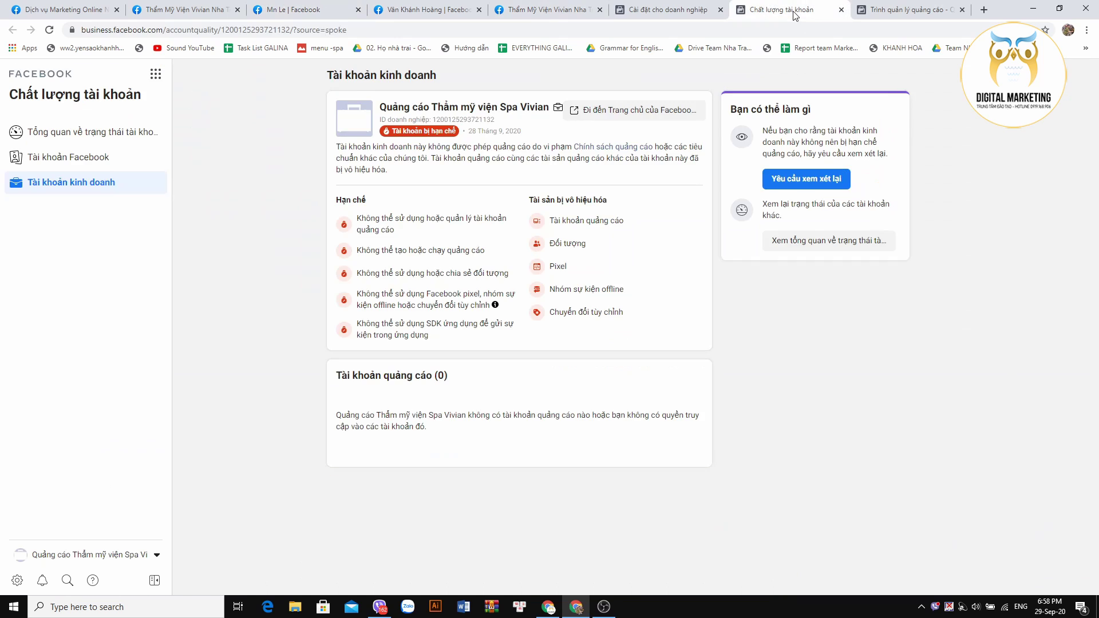
left_click(884, 11)
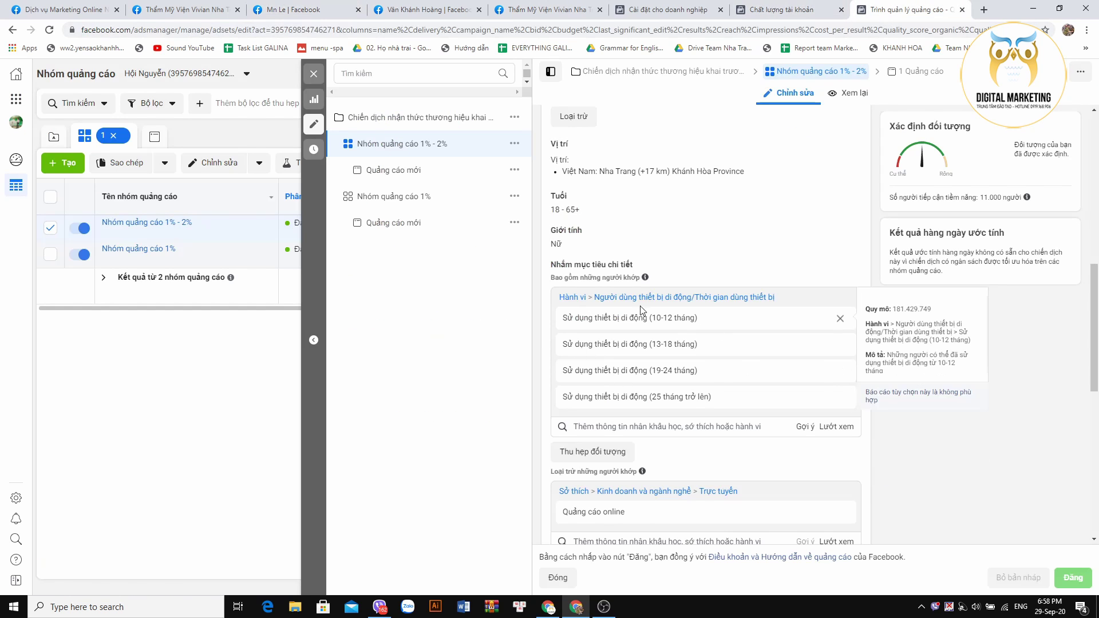
scroll(746, 344, "up", 1)
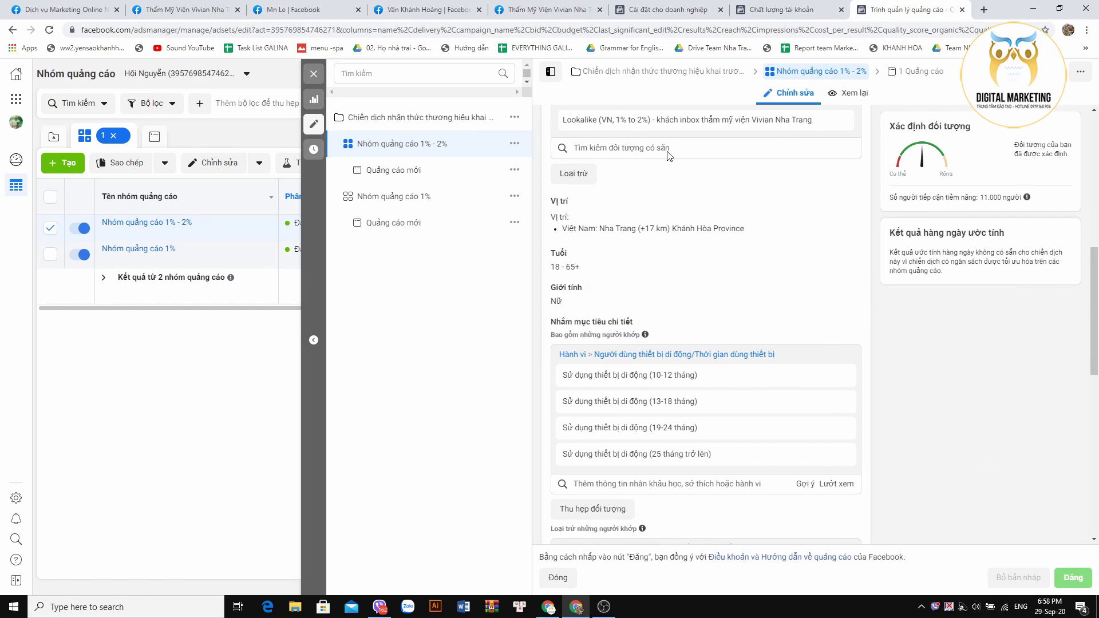
scroll(599, 190, "up", 2)
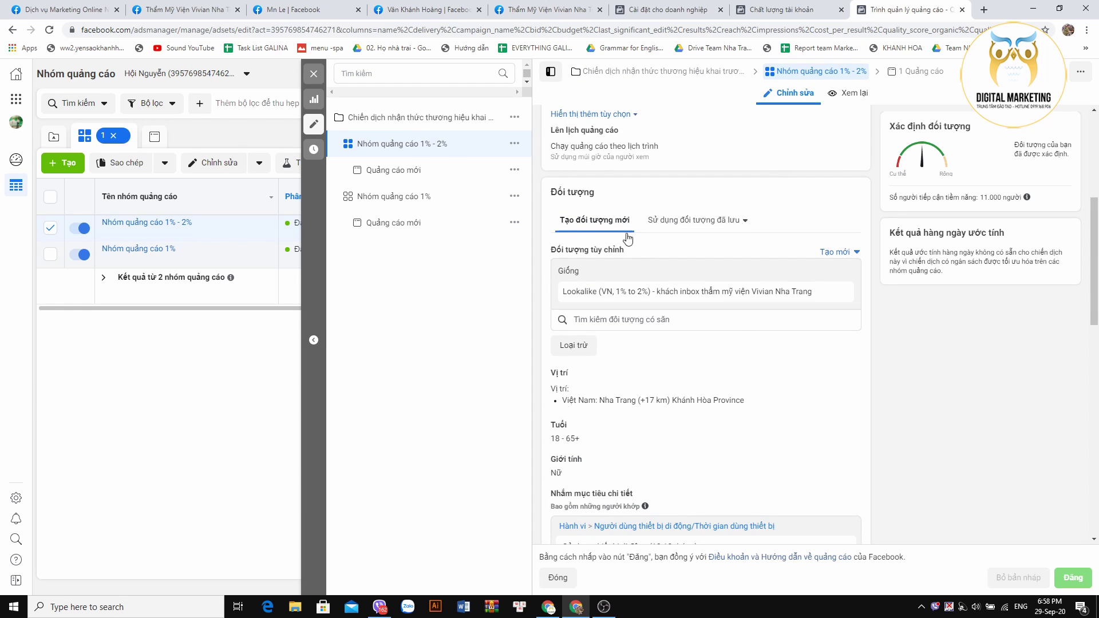
scroll(718, 243, "down", 2)
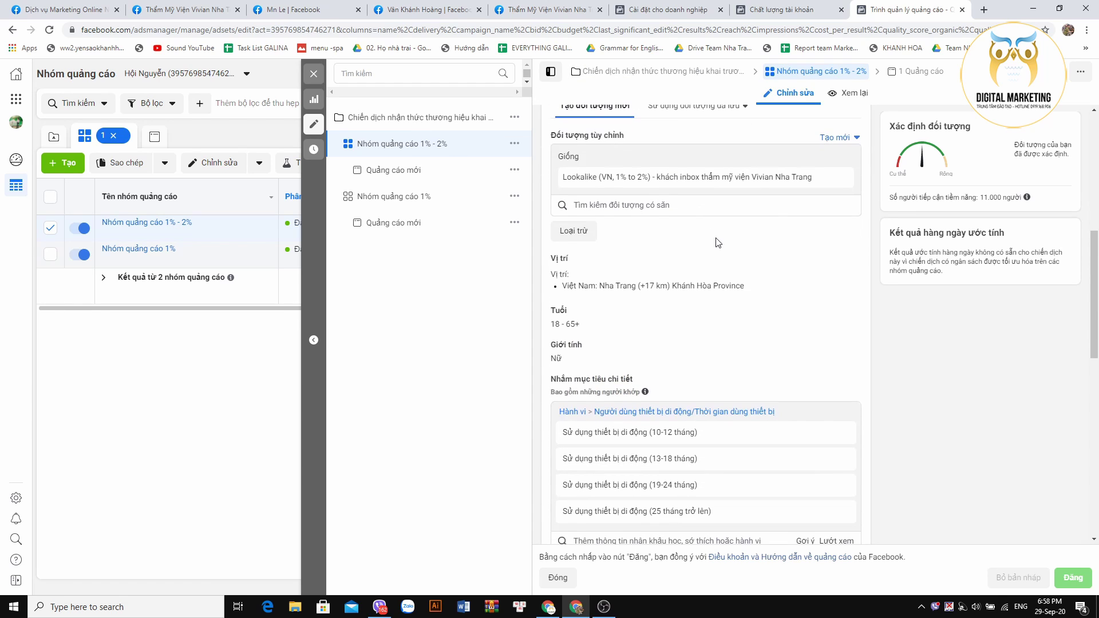
scroll(673, 240, "up", 2)
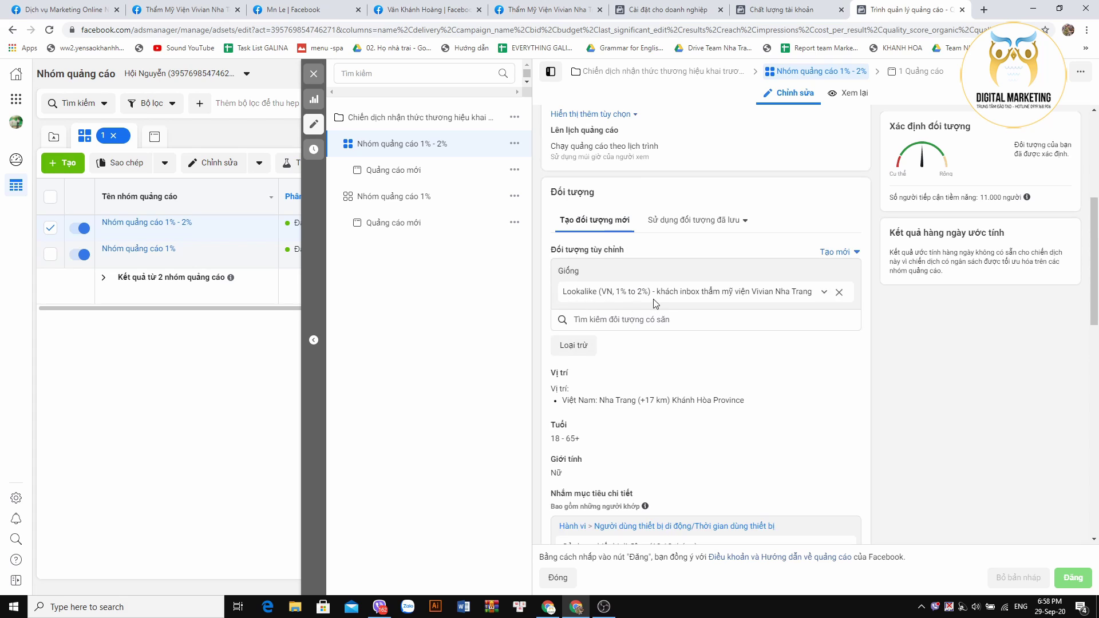
scroll(657, 311, "down", 4)
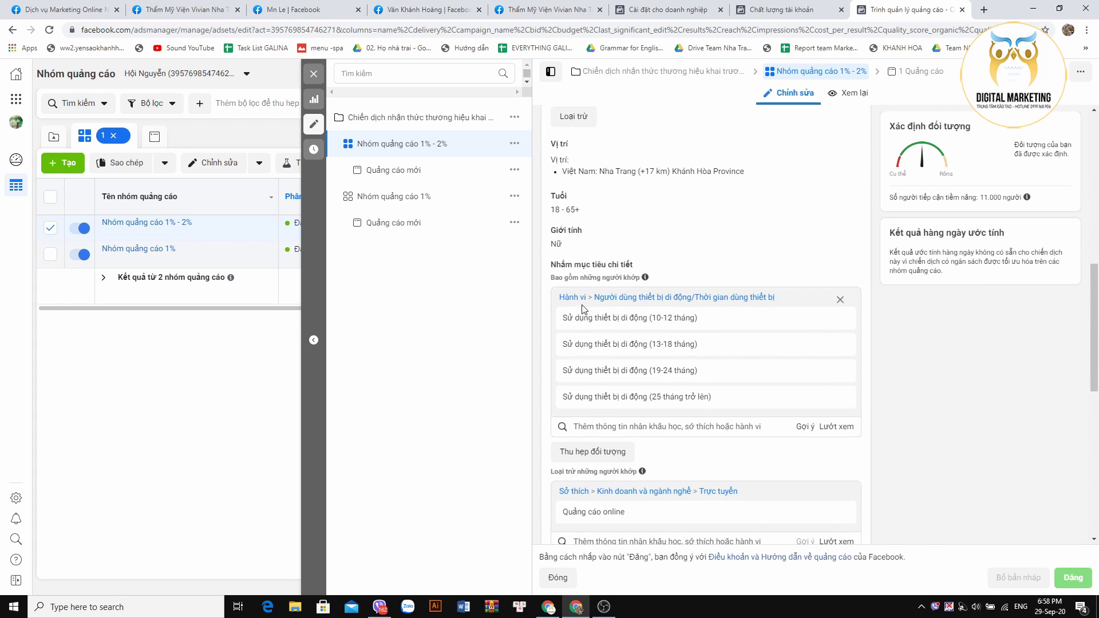
scroll(582, 309, "down", 1)
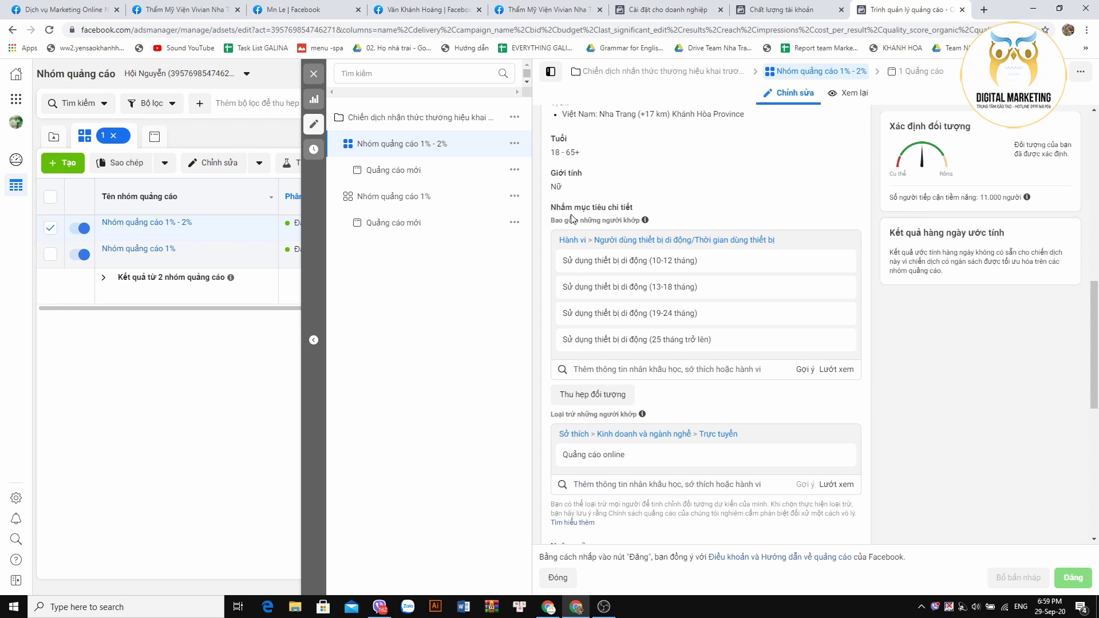
- Remove all four mobile-device usage-time behaviours from the ad set's included detailed targeting
mouse_move(594, 264)
left_click(839, 262)
left_click(839, 261)
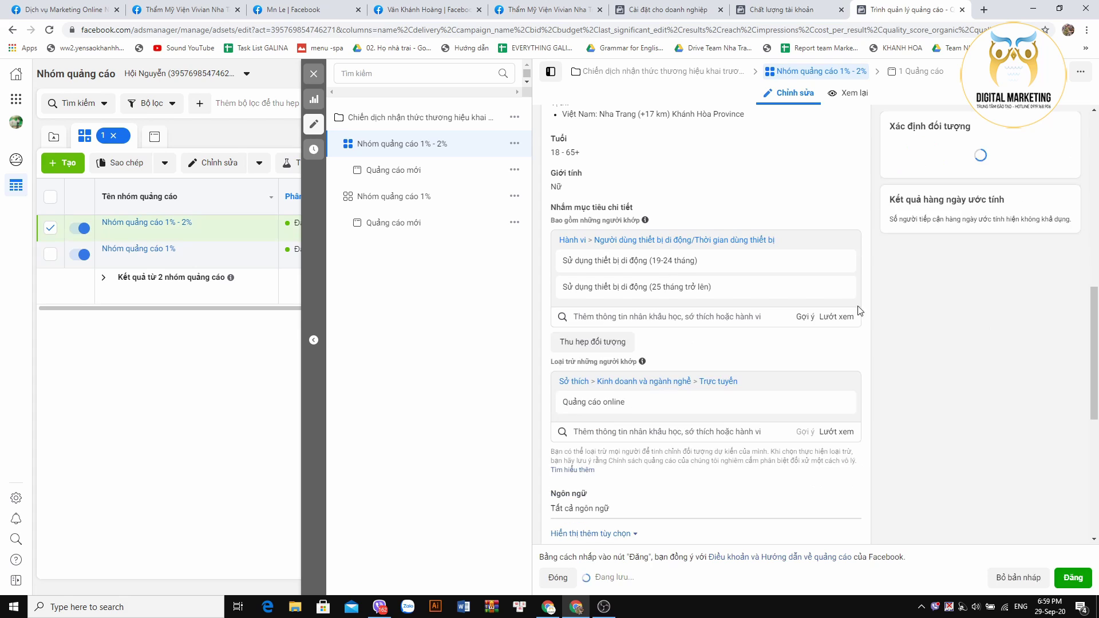
left_click(840, 286)
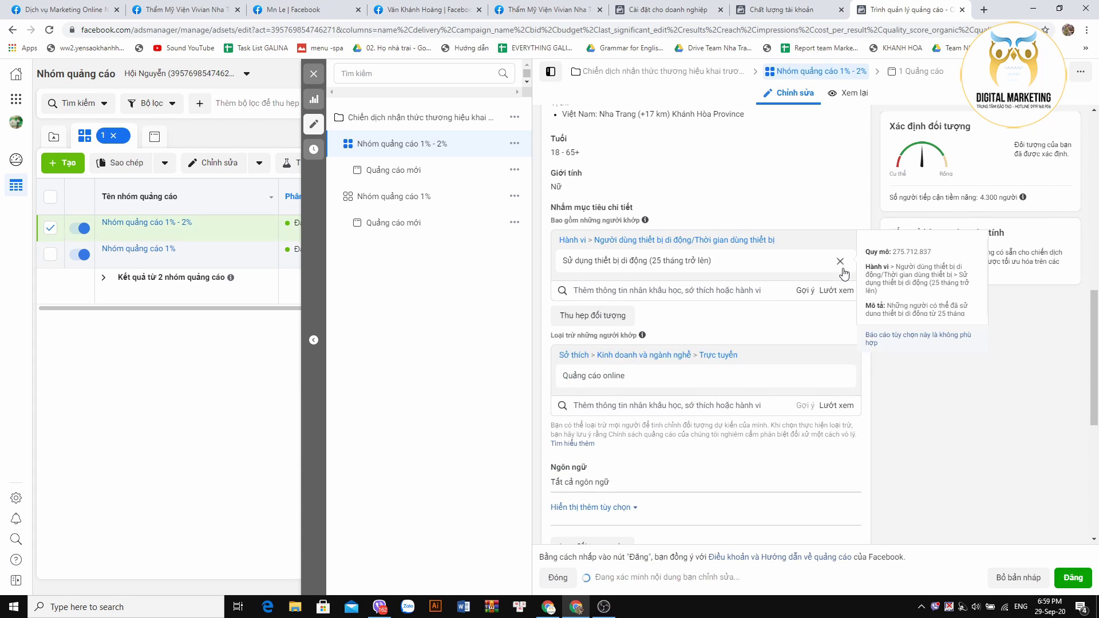
left_click(840, 261)
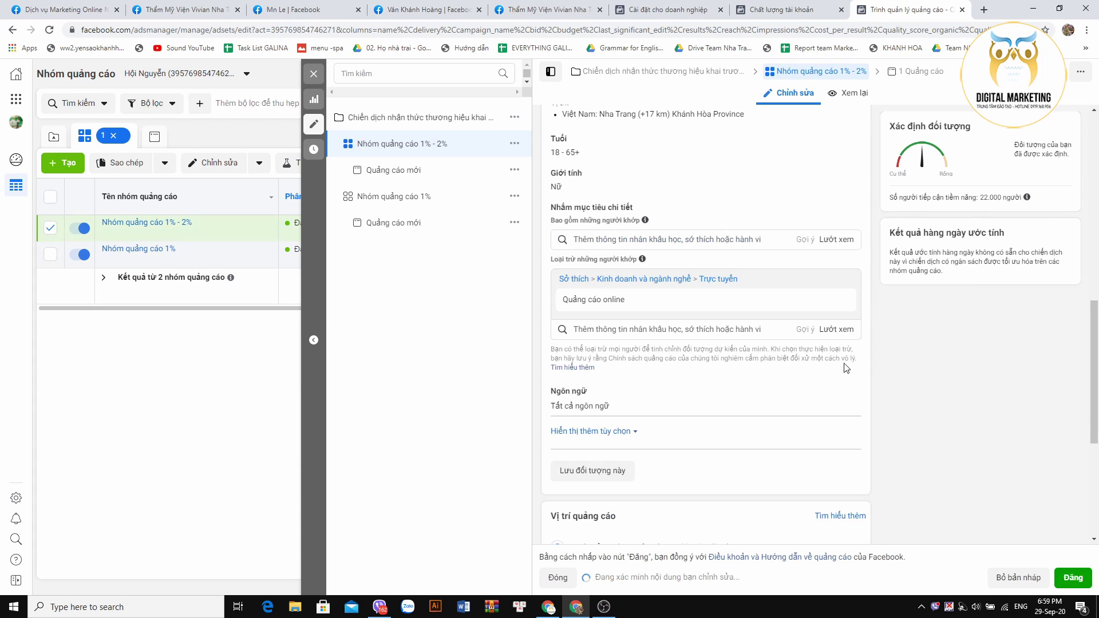
- Search the included detailed targeting for "học" and add the education level "Tốt nghiệp đại học"
left_click(634, 239)
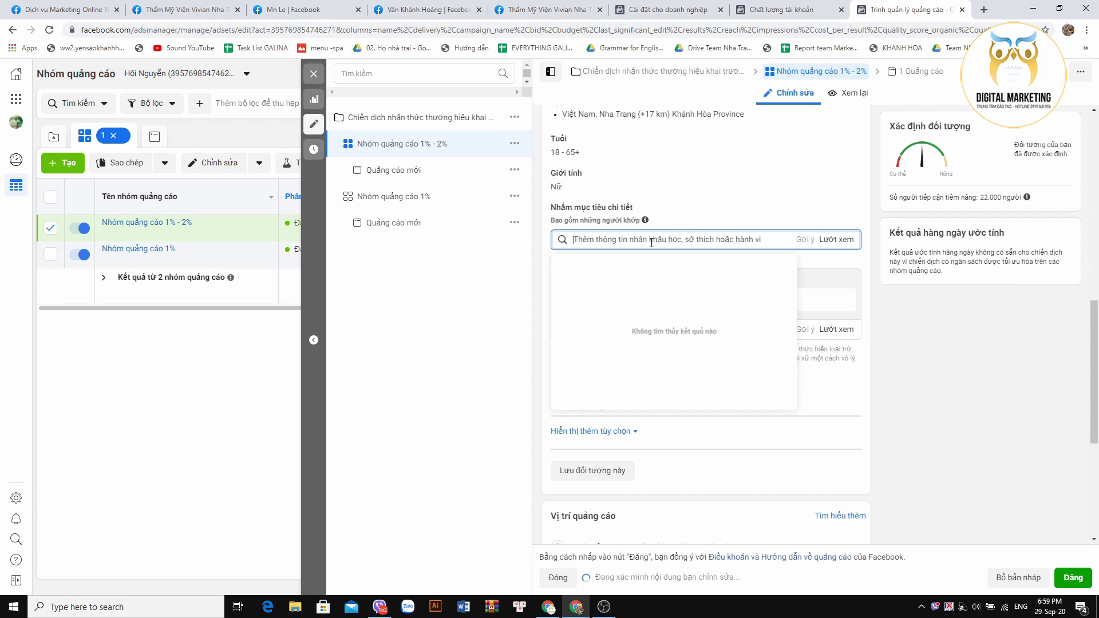
type("học")
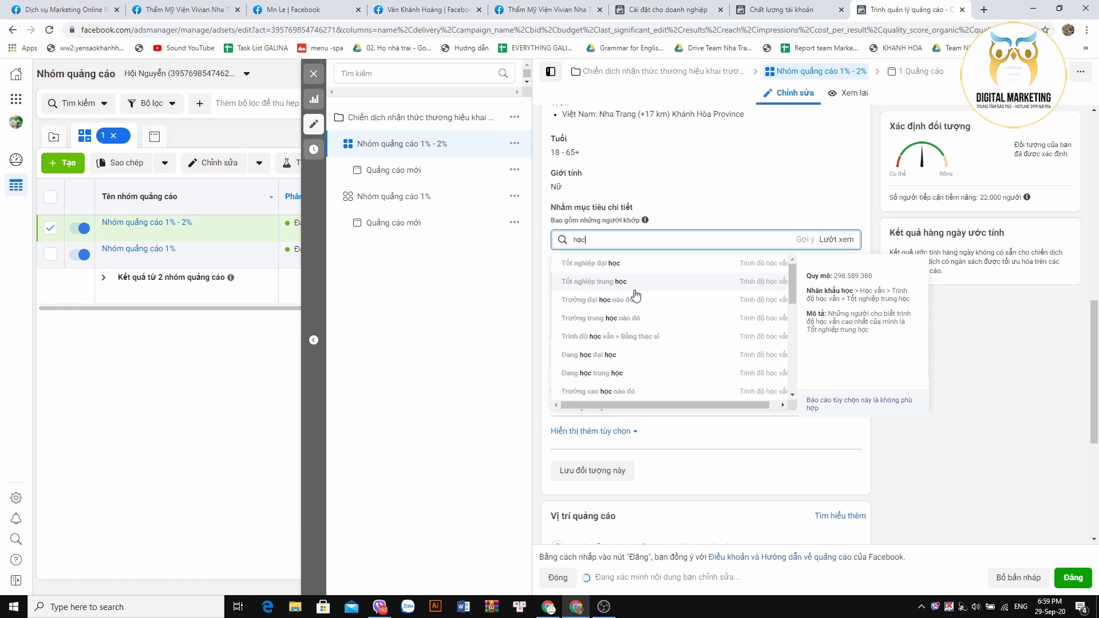
left_click(750, 318)
left_click(911, 349)
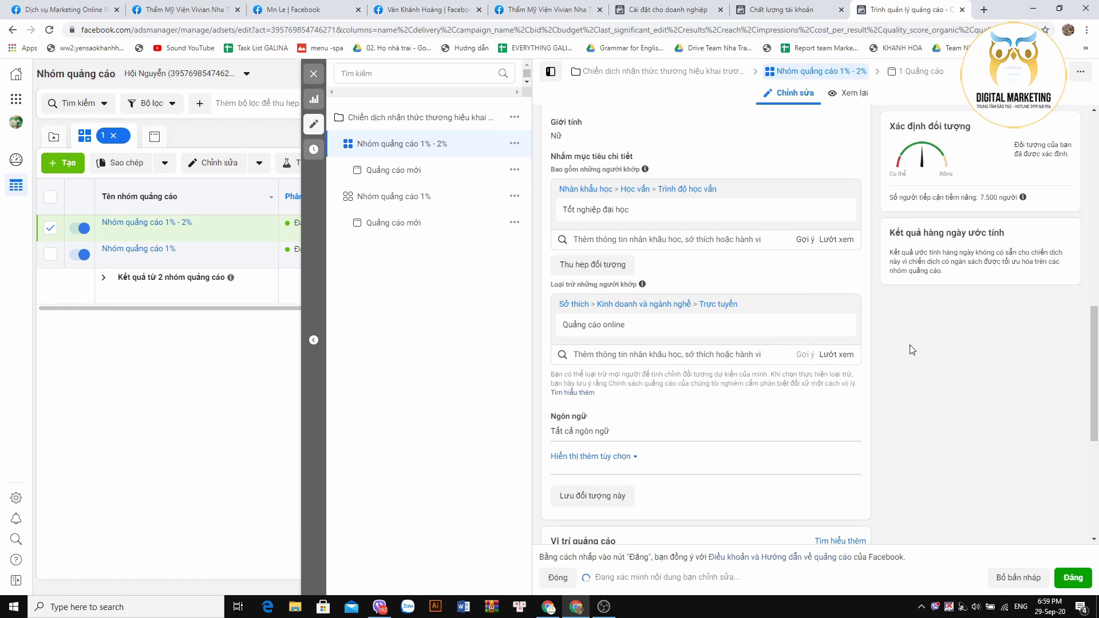
- Narrow the audience to people who also match the behaviour "Sử dụng thiết bị di động (25 tháng trở lên)"
left_click(601, 266)
left_click(678, 279)
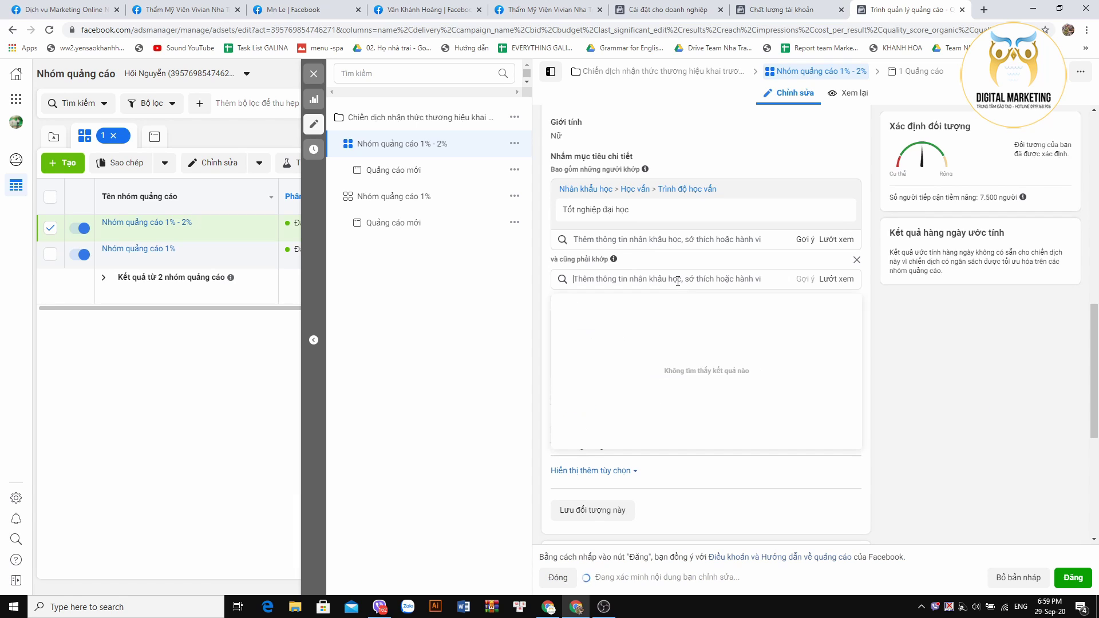
type("thiết bị")
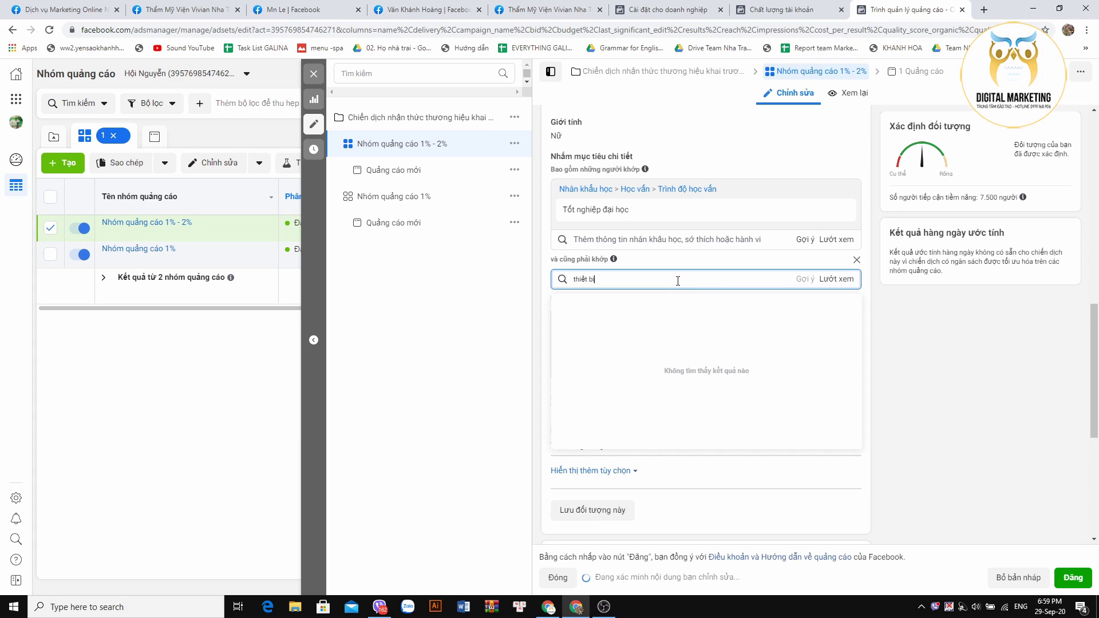
scroll(675, 384, "down", 3)
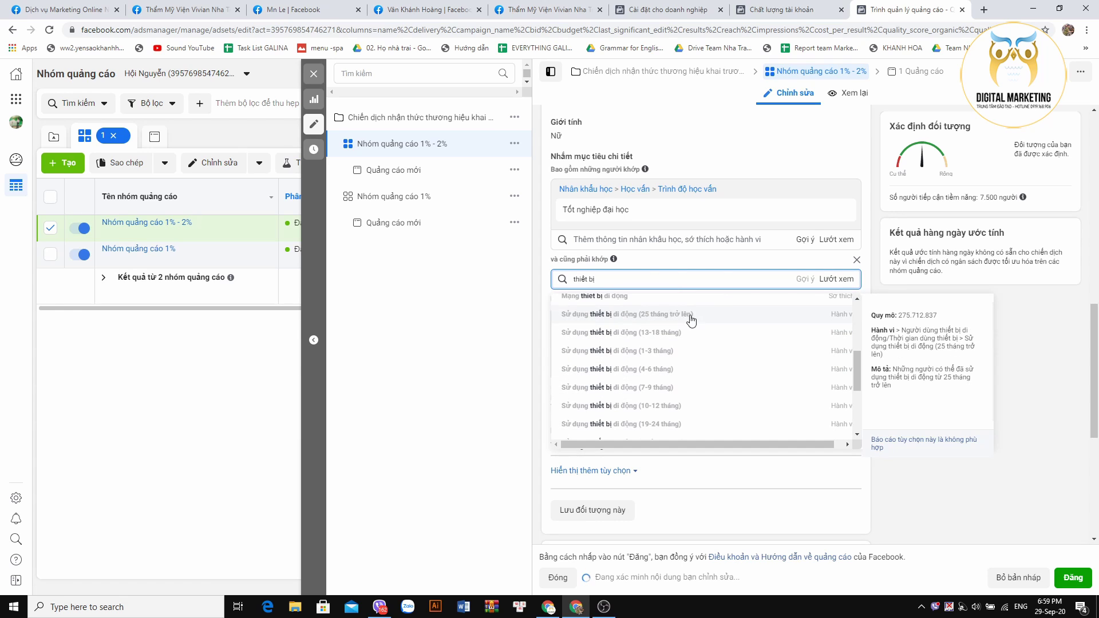
left_click(691, 321)
- Add the 13-18, 19-24, 10-12 and 7-9 month "Sử dụng thiết bị di động" behaviours to the narrowing condition
left_click(649, 279)
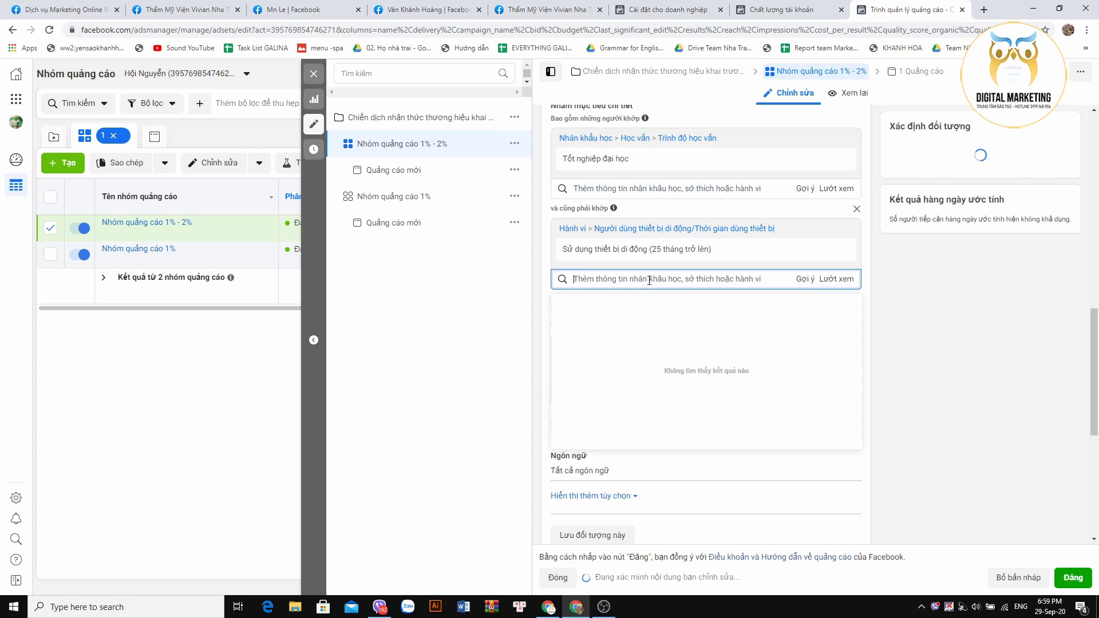
type("su")
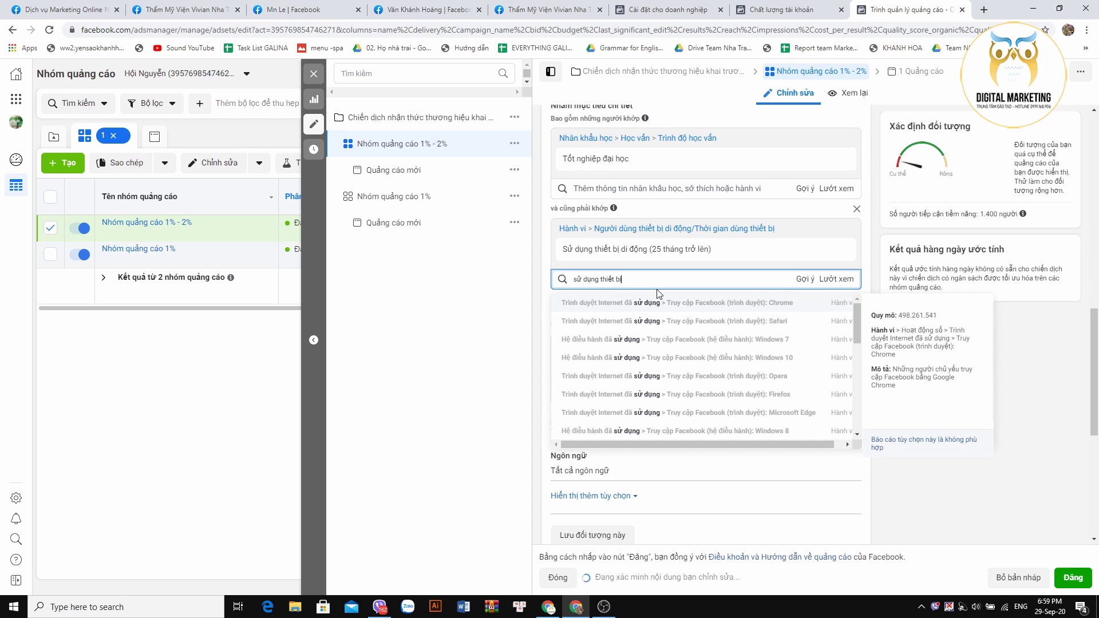
left_click(663, 313)
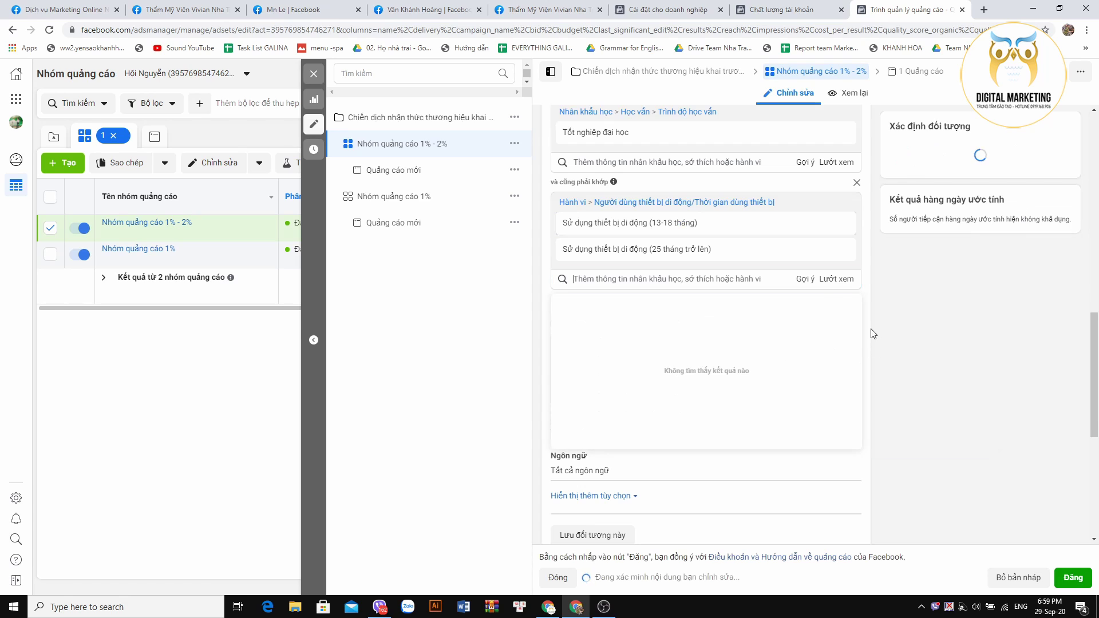
left_click(809, 277)
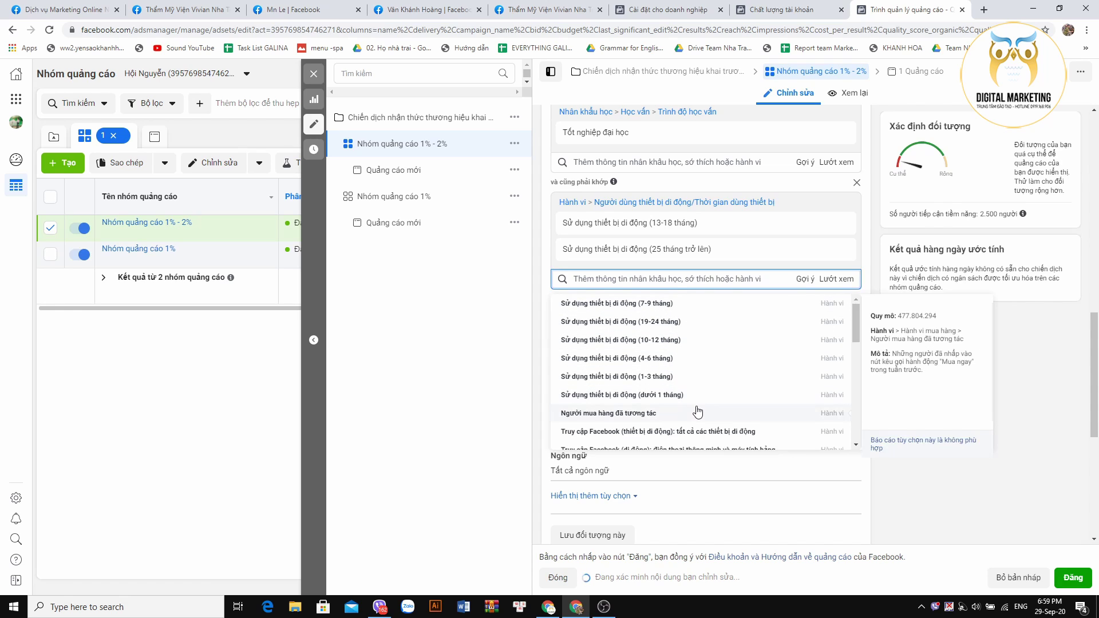
left_click(679, 323)
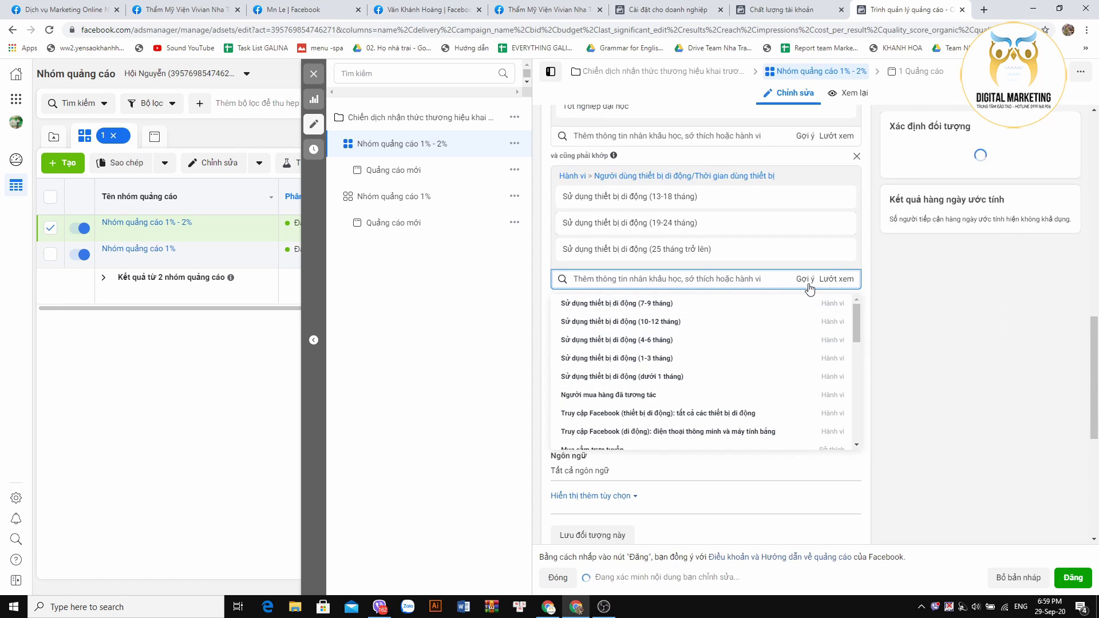
left_click(672, 324)
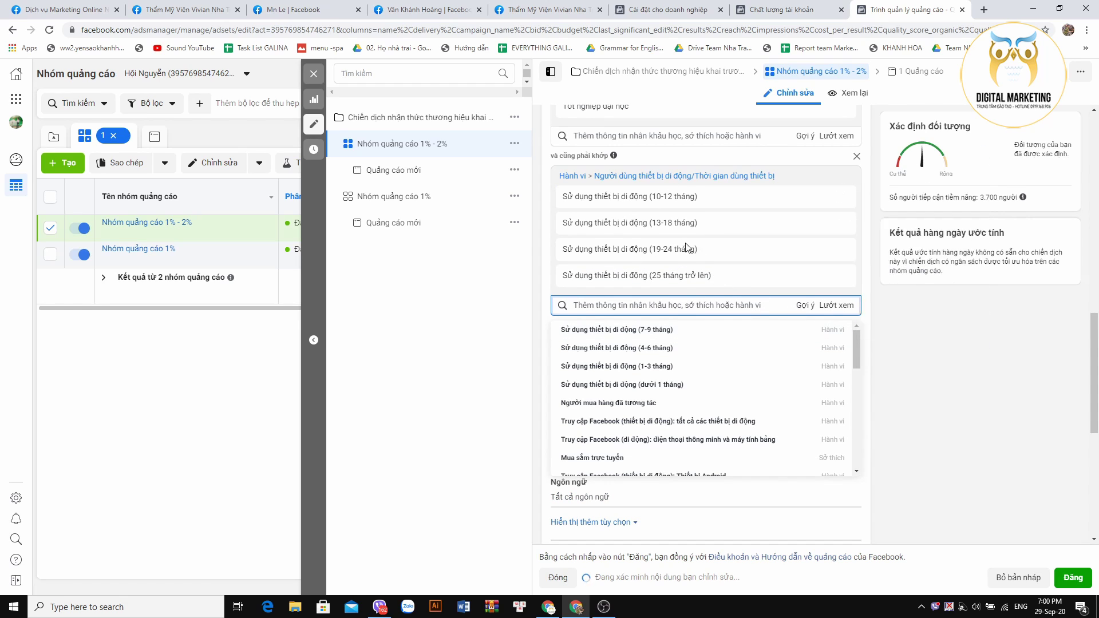
left_click(672, 332)
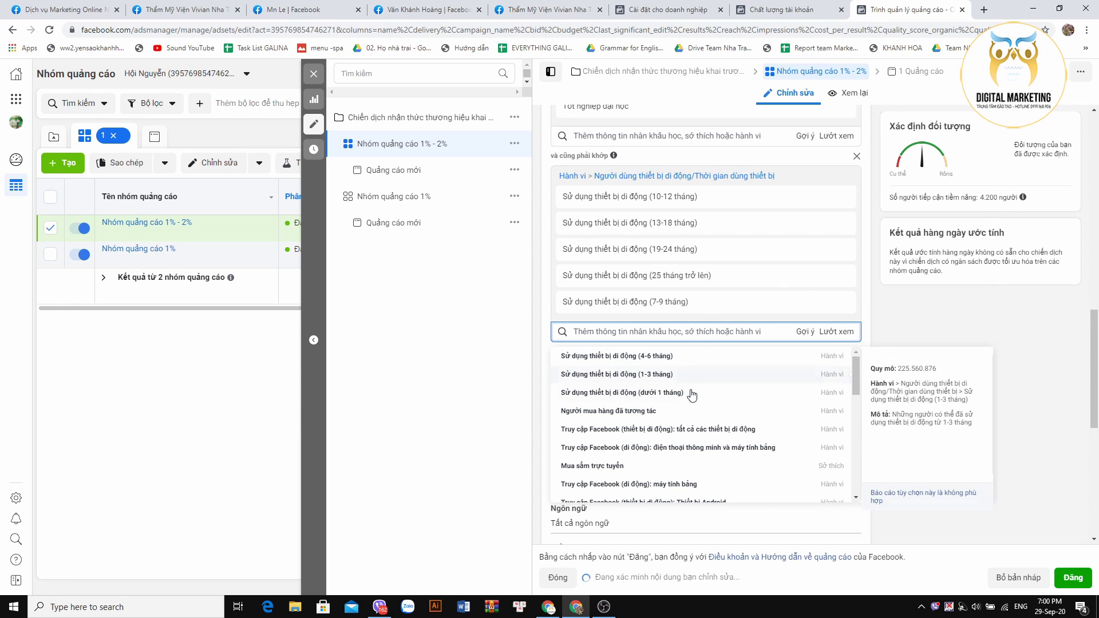
- Search the narrowing condition for "thiết bị", look through the remaining device-usage options and close the list
scroll(778, 429, "down", 2)
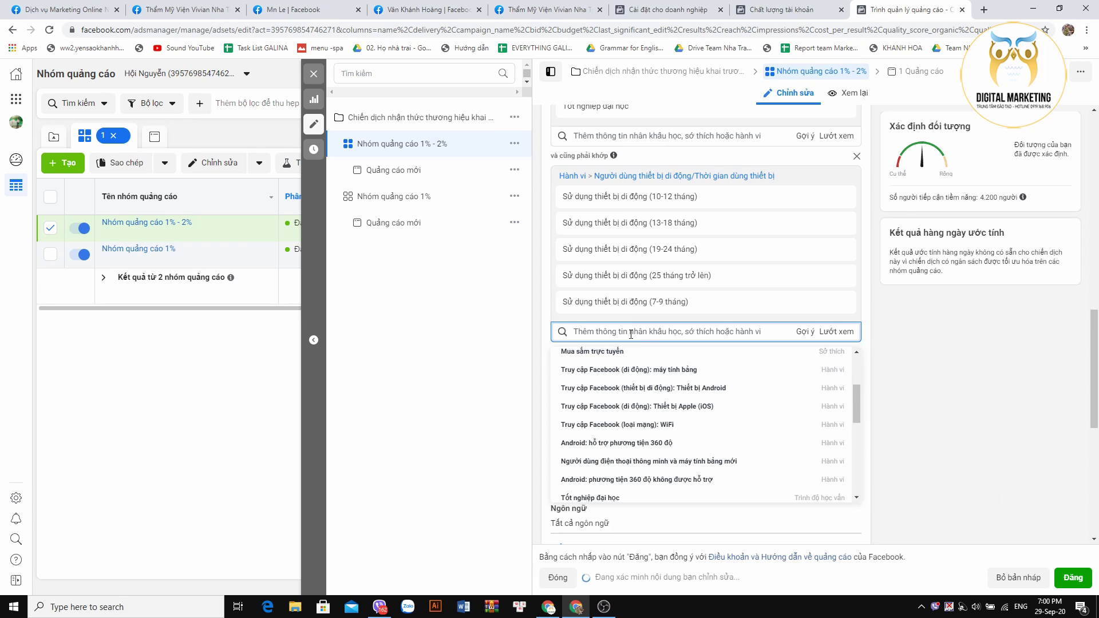
type("thiết bị")
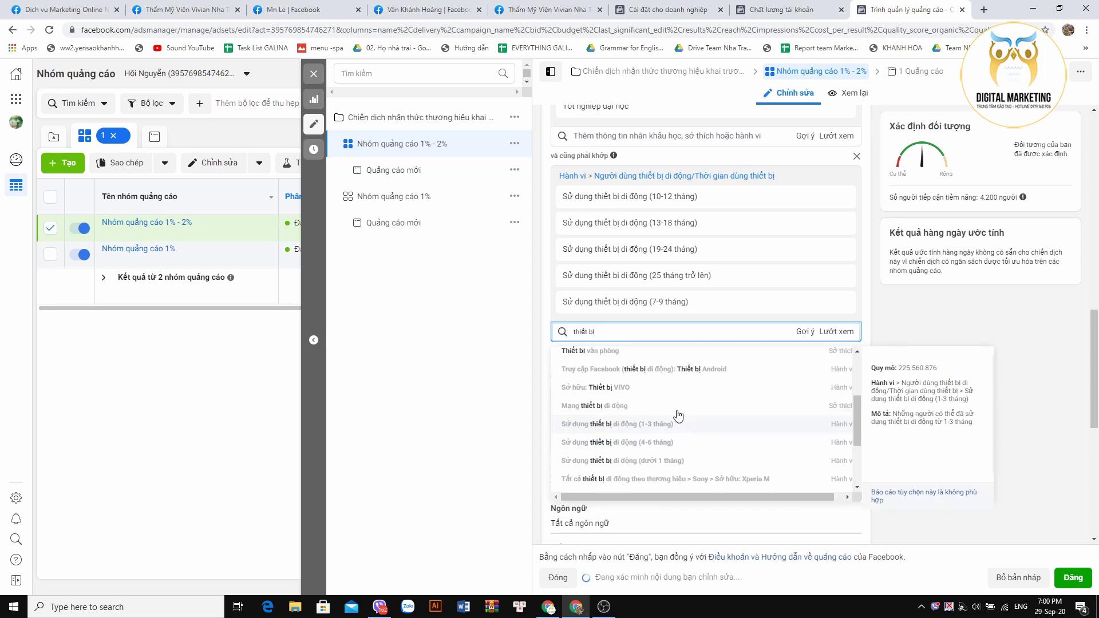
scroll(674, 433, "down", 1)
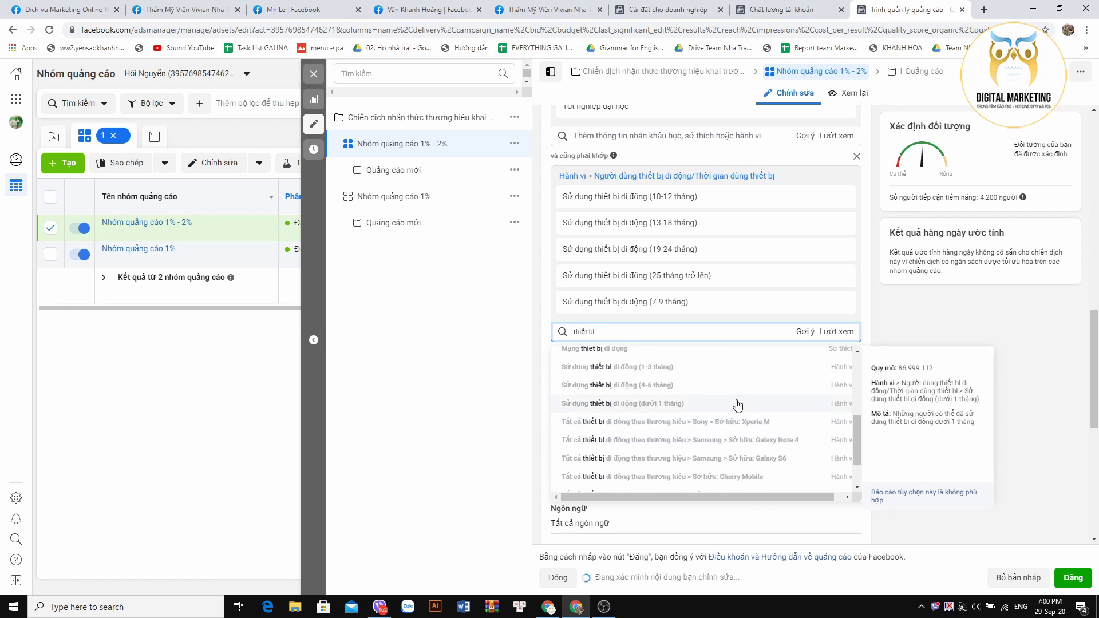
left_click(971, 325)
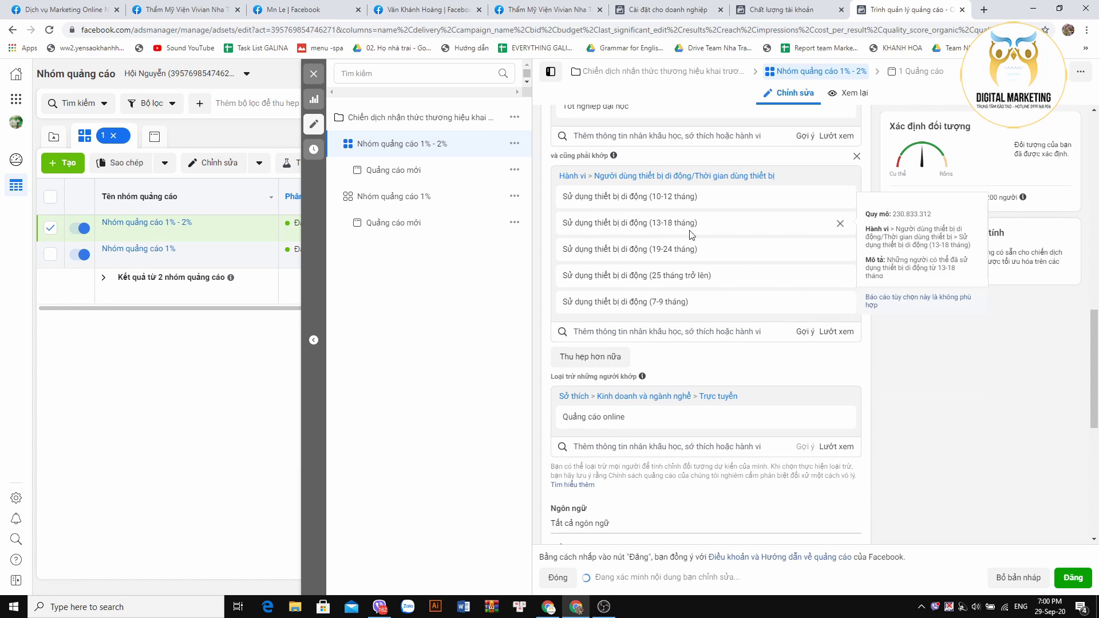
- Remove the education level "Tốt nghiệp đại học" from the included detailed targeting, keeping the mobile-device usage condition
scroll(715, 292, "up", 1)
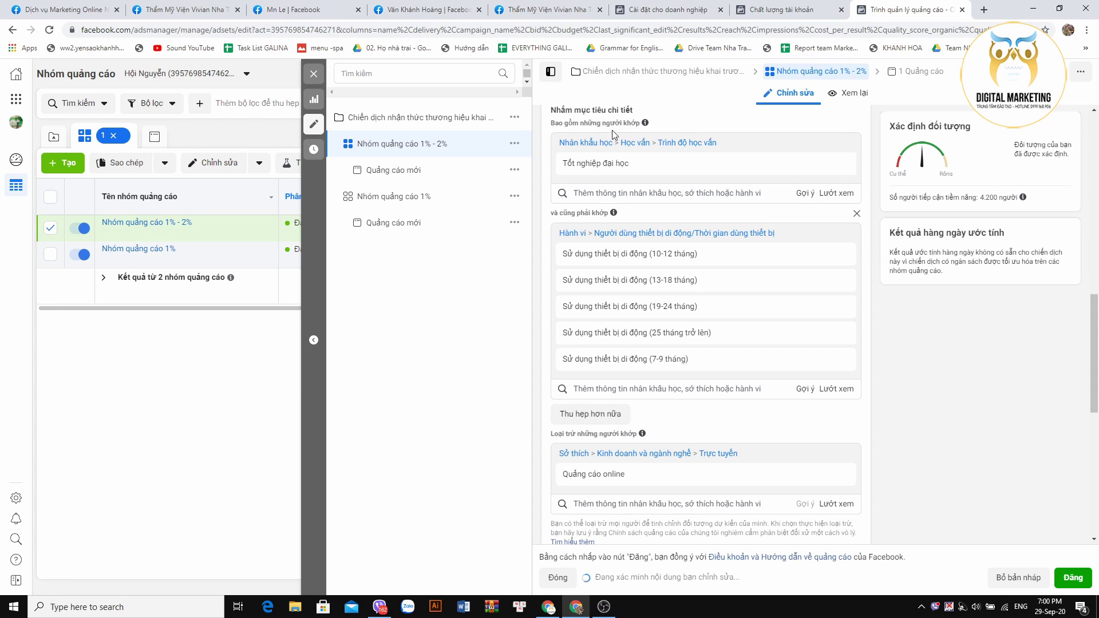
left_click(840, 164)
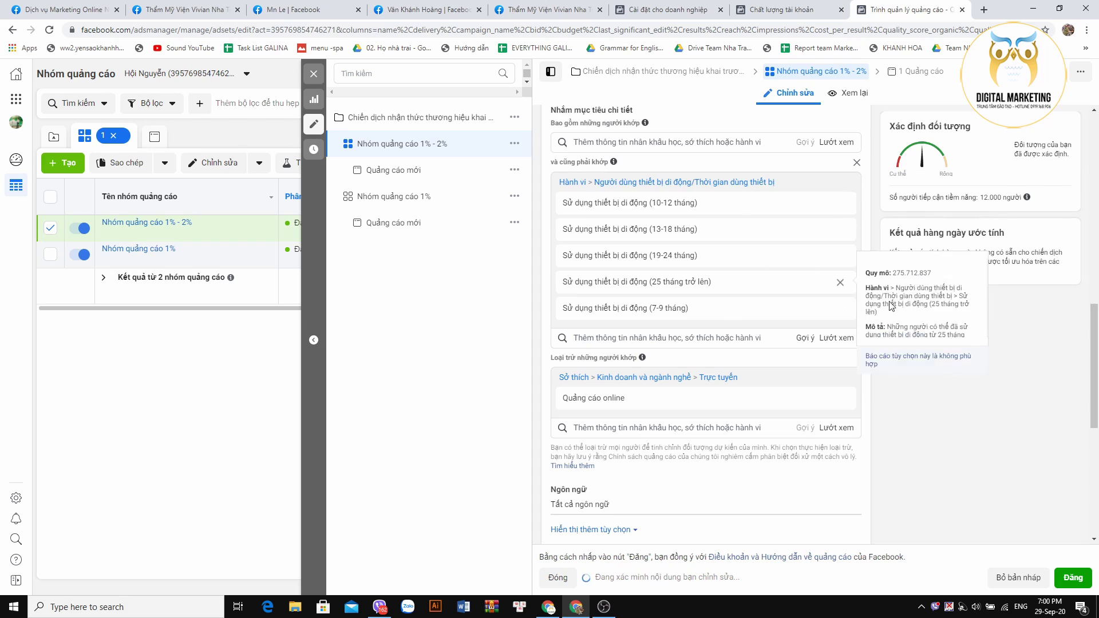
mouse_move(1028, 199)
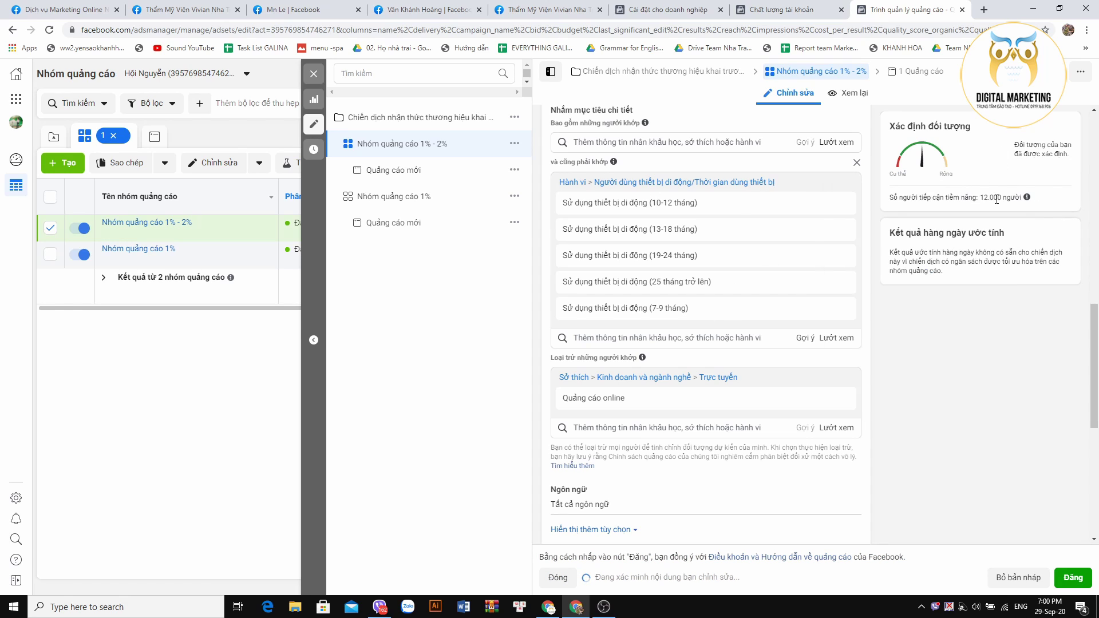
mouse_move(624, 401)
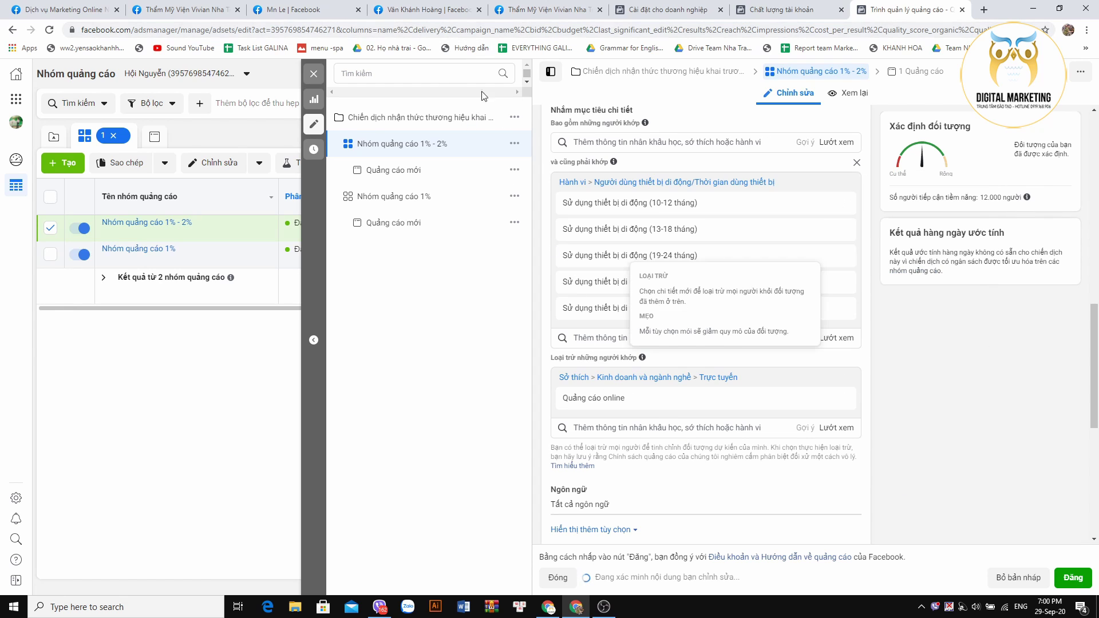
- Look through the posts and intro on the personal Facebook profile open in another tab, and return to the ad set
left_click(422, 12)
scroll(542, 327, "down", 10)
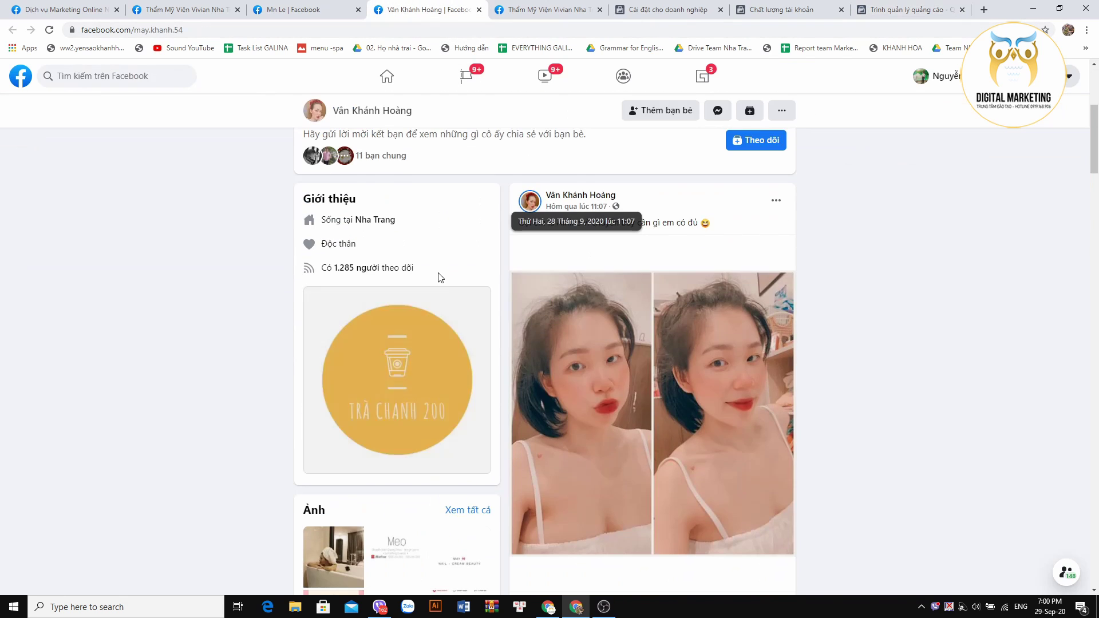
scroll(582, 344, "up", 10)
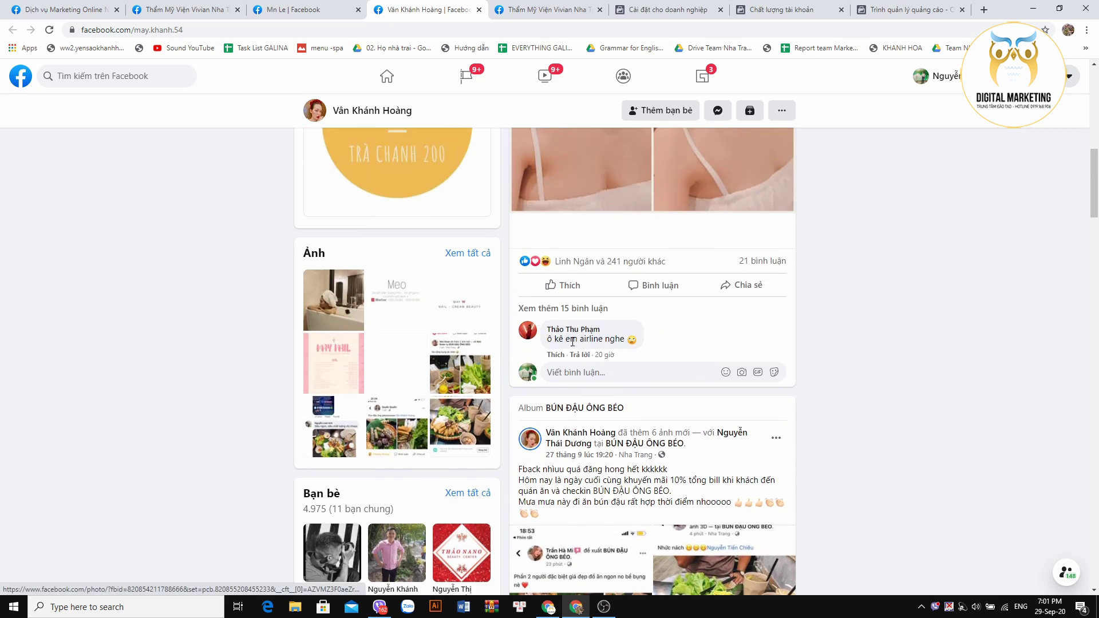
scroll(639, 277, "down", 5)
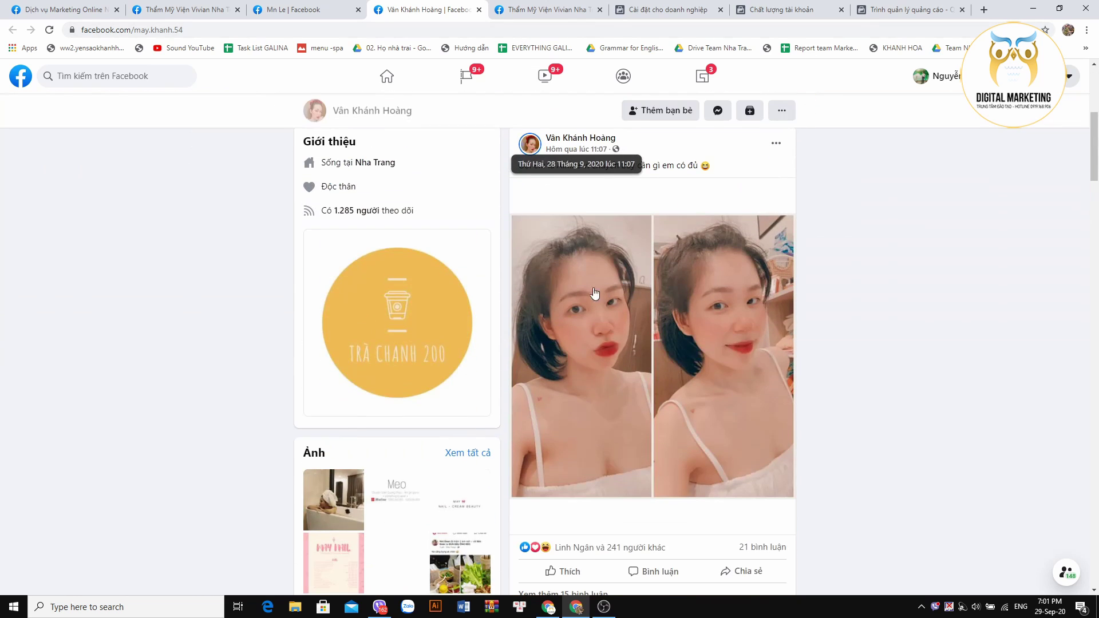
left_click(901, 12)
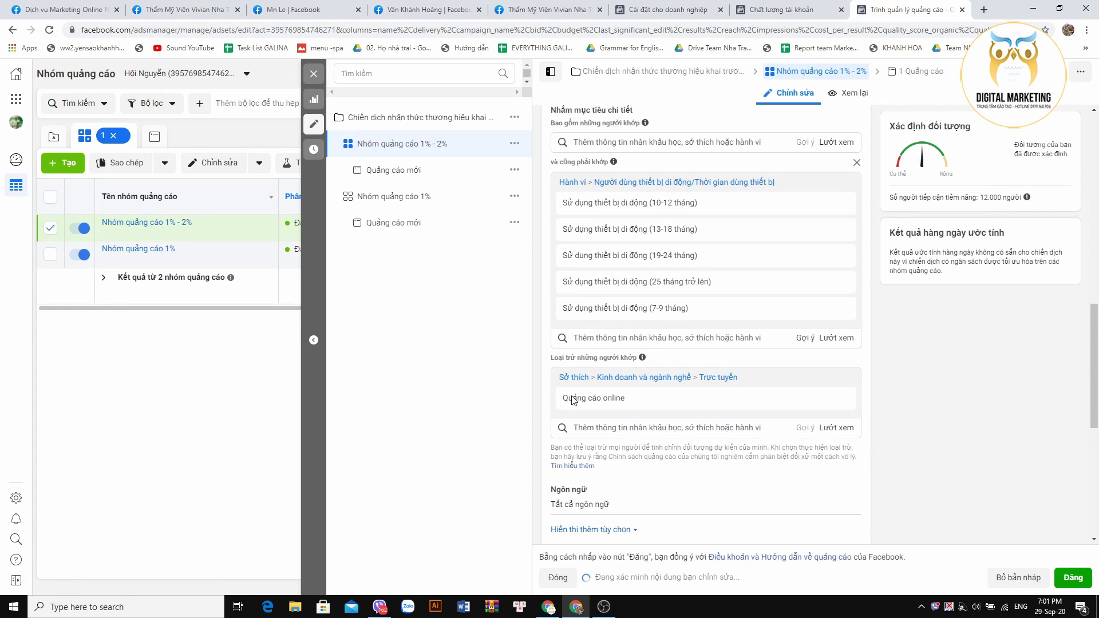
- Dismiss the Windows Defender notification and publish the changes to the ad set "Nhóm quảng cáo 1% - 2%"
mouse_move(583, 409)
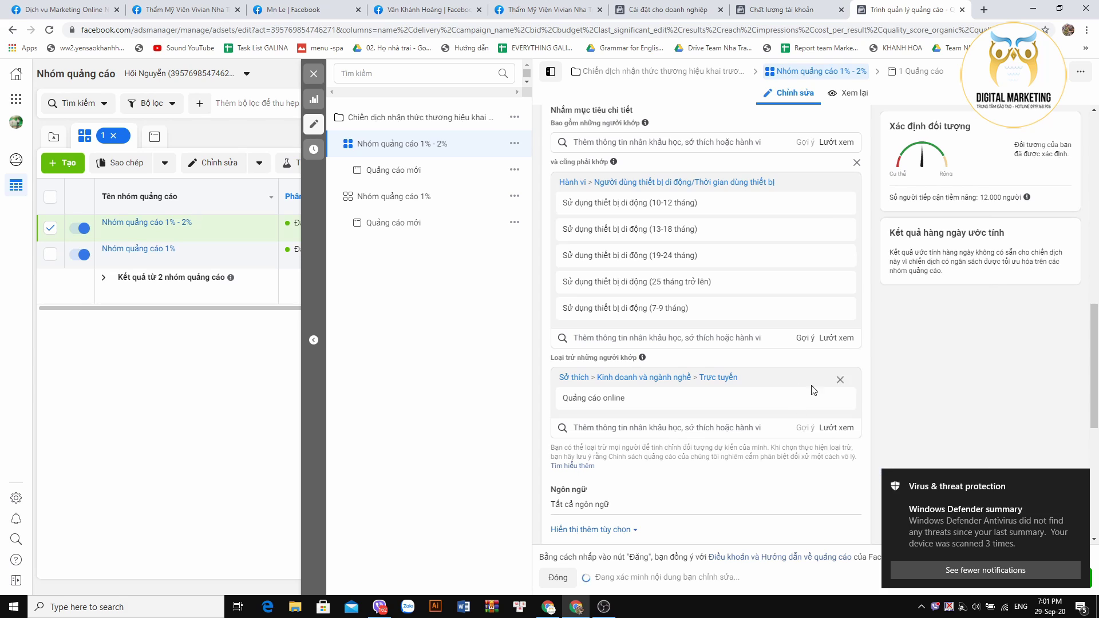
left_click(1082, 480)
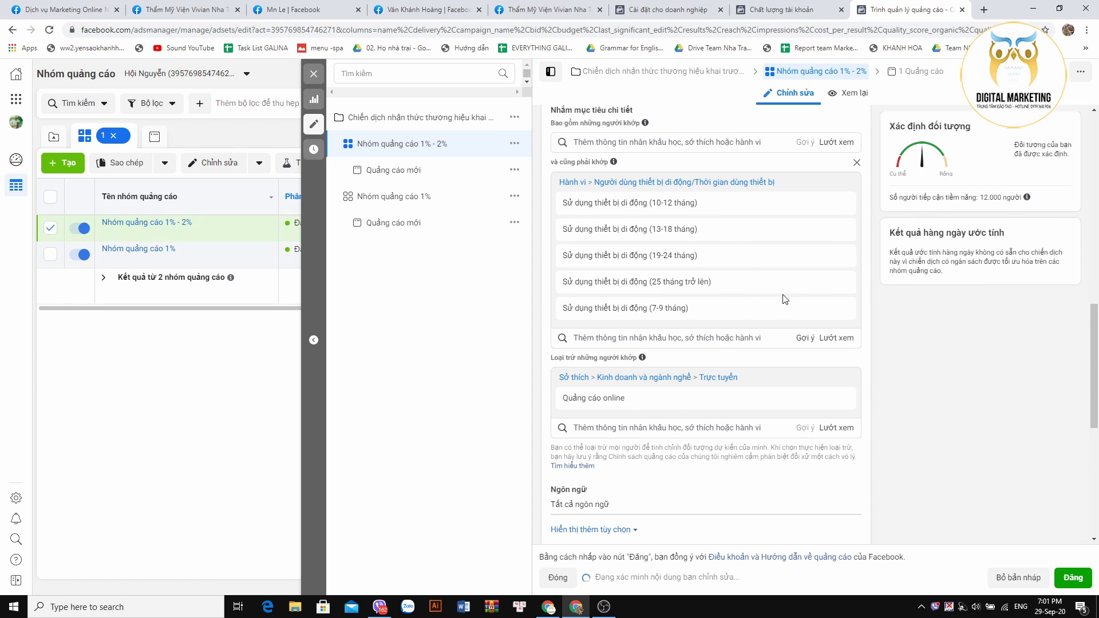
mouse_move(684, 292)
left_click(1075, 579)
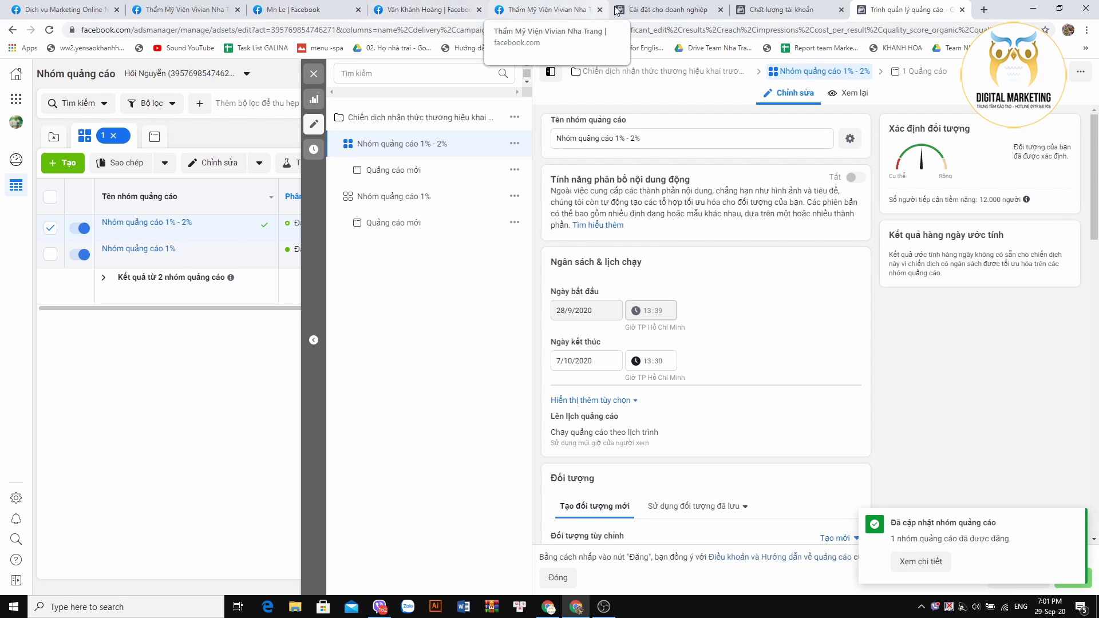
- Examine the restriction status and policy explanation of the business account "Quảng cáo Thẩm mỹ viện Spa Vivian" in Chất lượng tài khoản
left_click(780, 10)
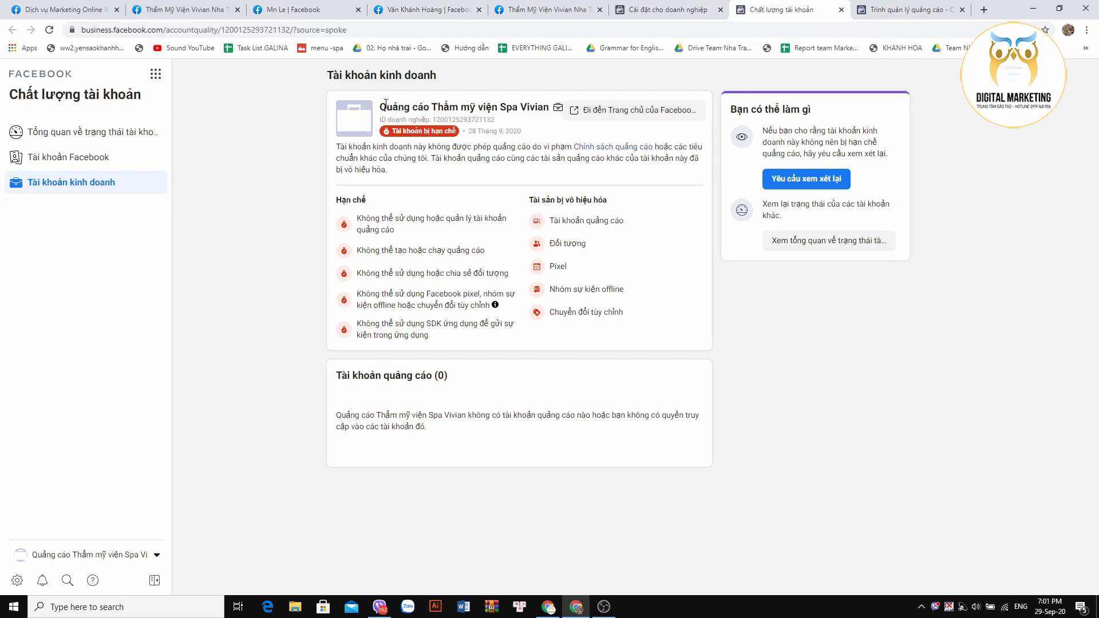
left_click_drag(385, 104, 492, 107)
left_click(451, 102)
left_click_drag(322, 79, 471, 80)
left_click_drag(384, 107, 454, 132)
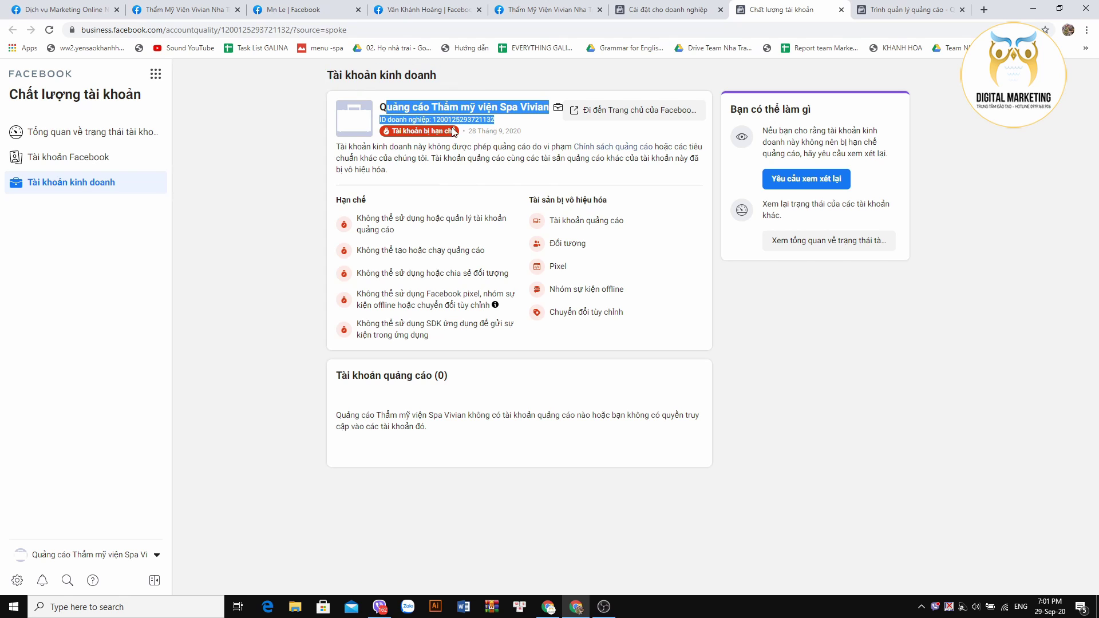
left_click(517, 157)
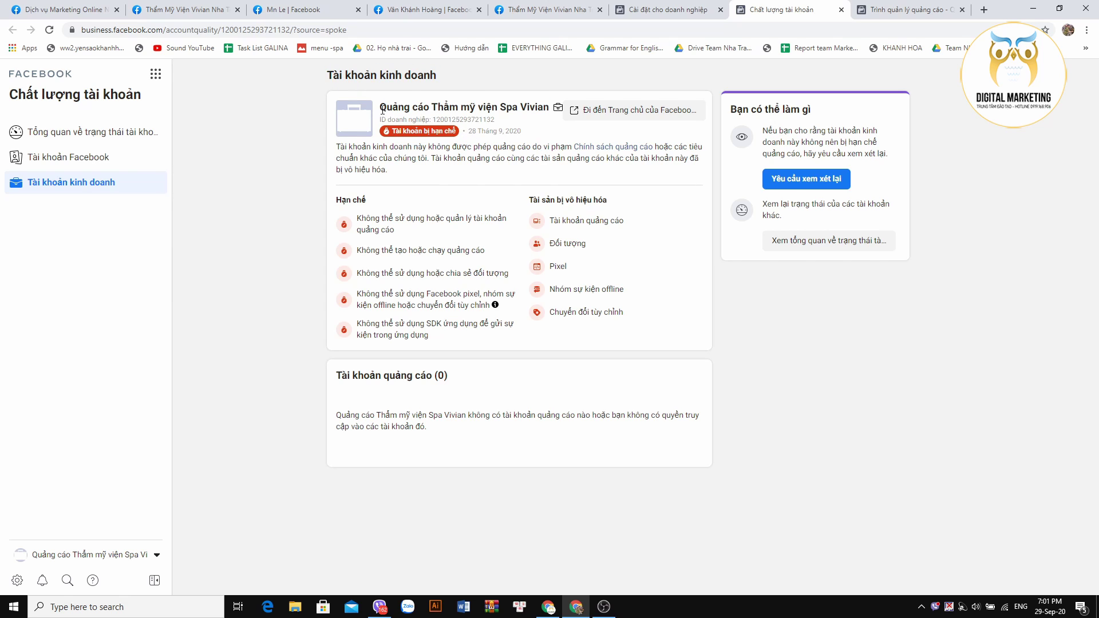
left_click_drag(382, 108, 527, 176)
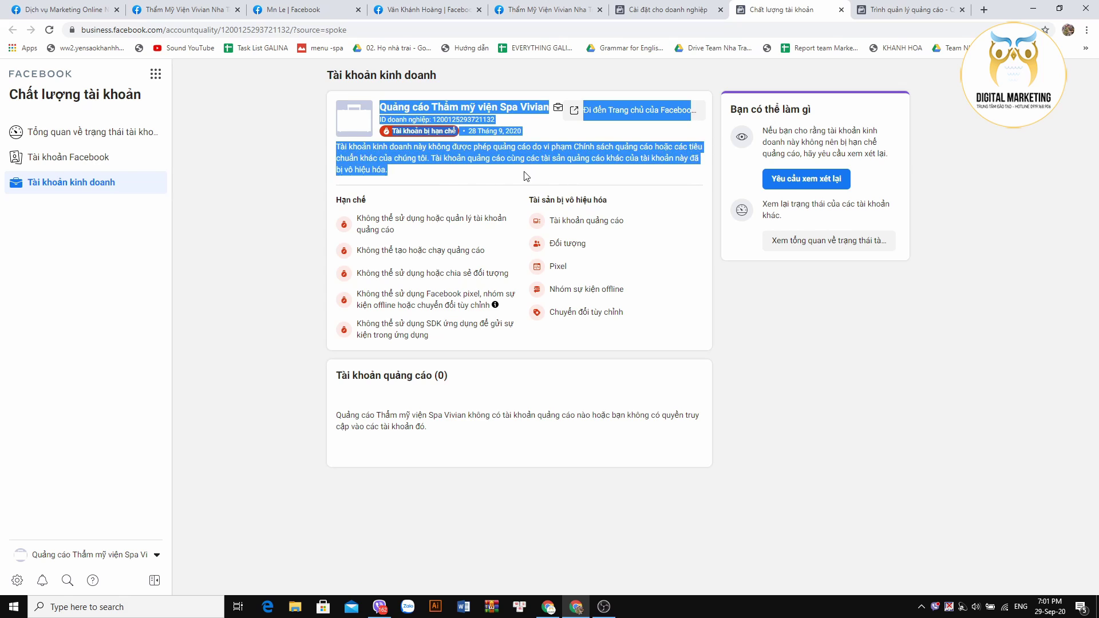
left_click(485, 168)
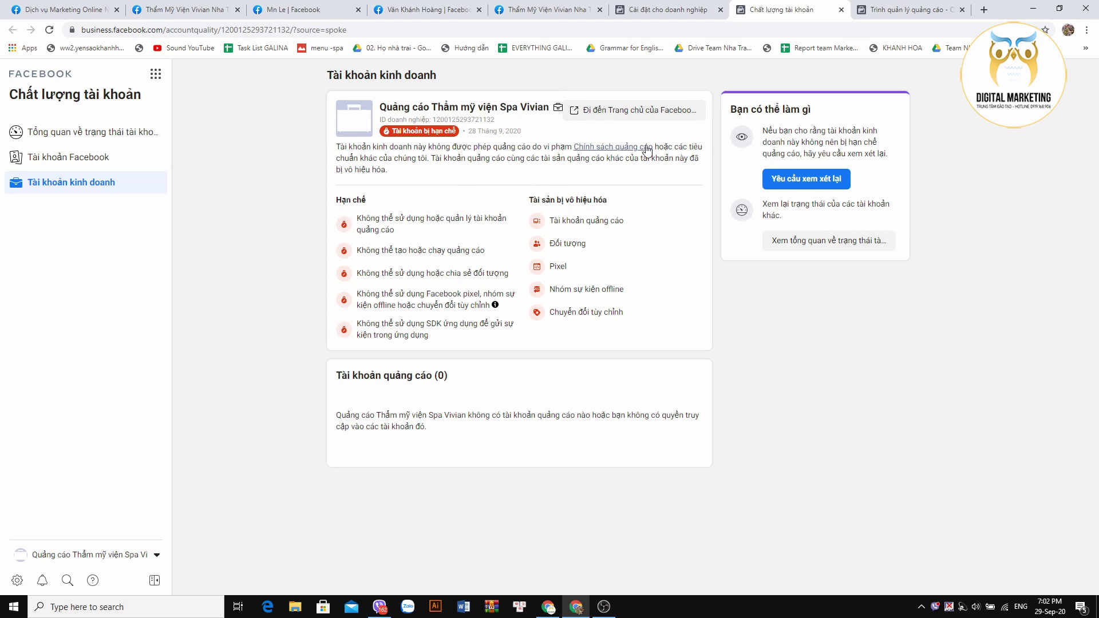
left_click_drag(404, 179, 376, 126)
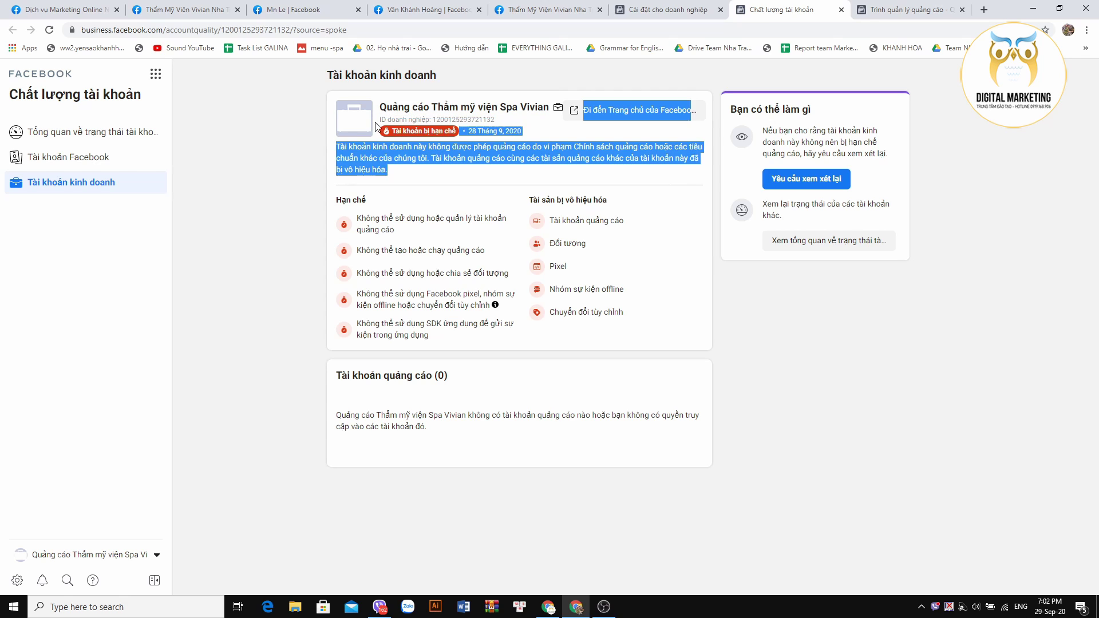
left_click(938, 171)
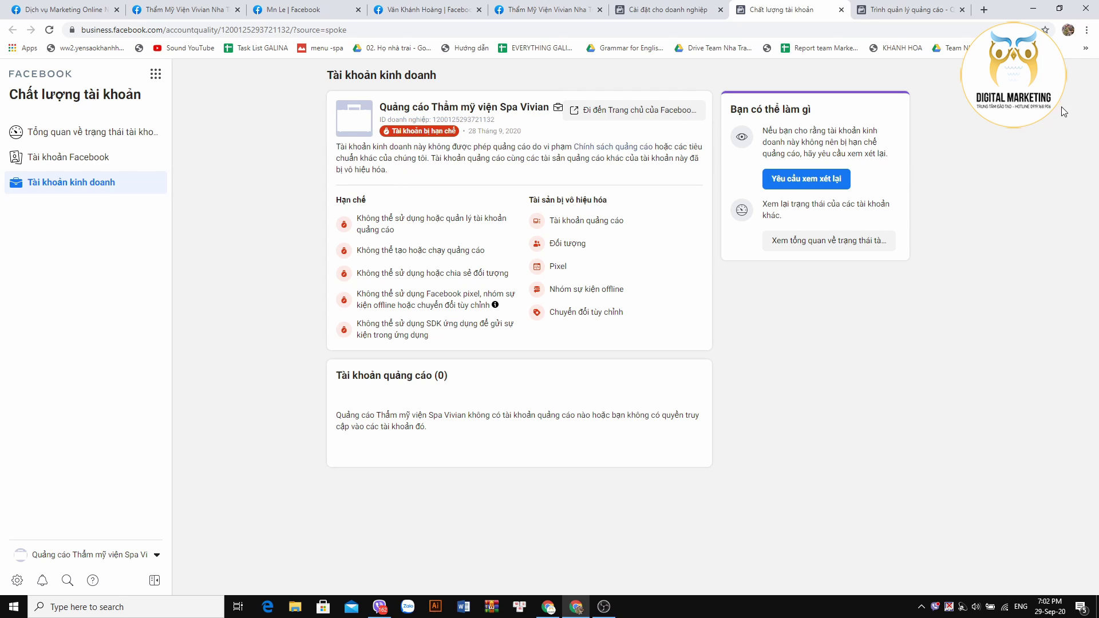
- Open facebook.com in another person's Chrome profile and go to the "Quảng cáo trên Facebook" page
left_click(1068, 30)
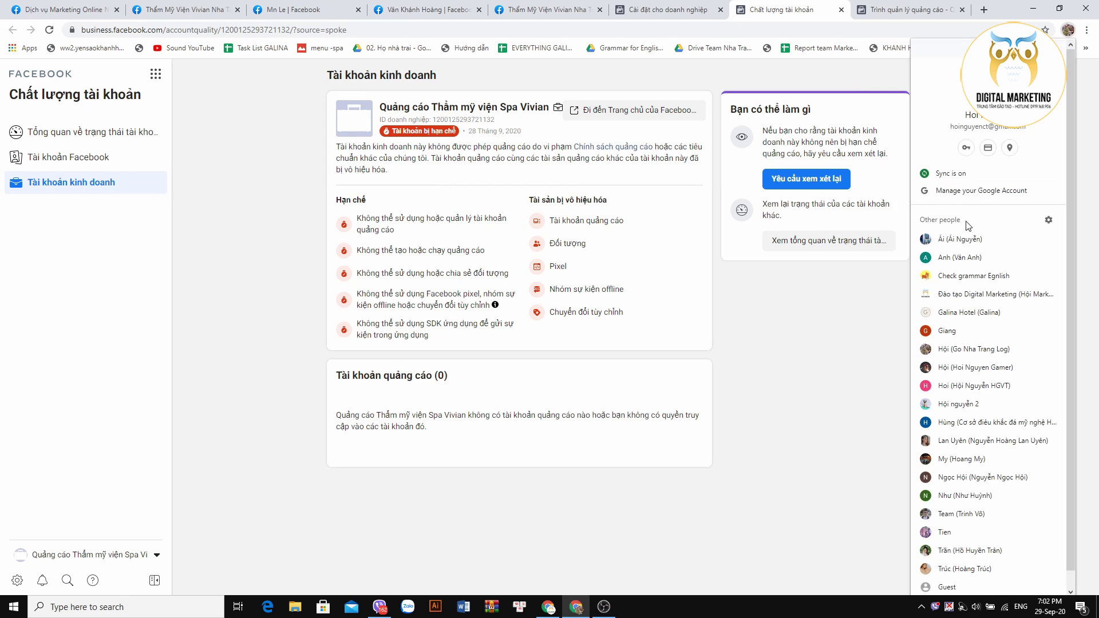
left_click(956, 238)
type("facebook.com")
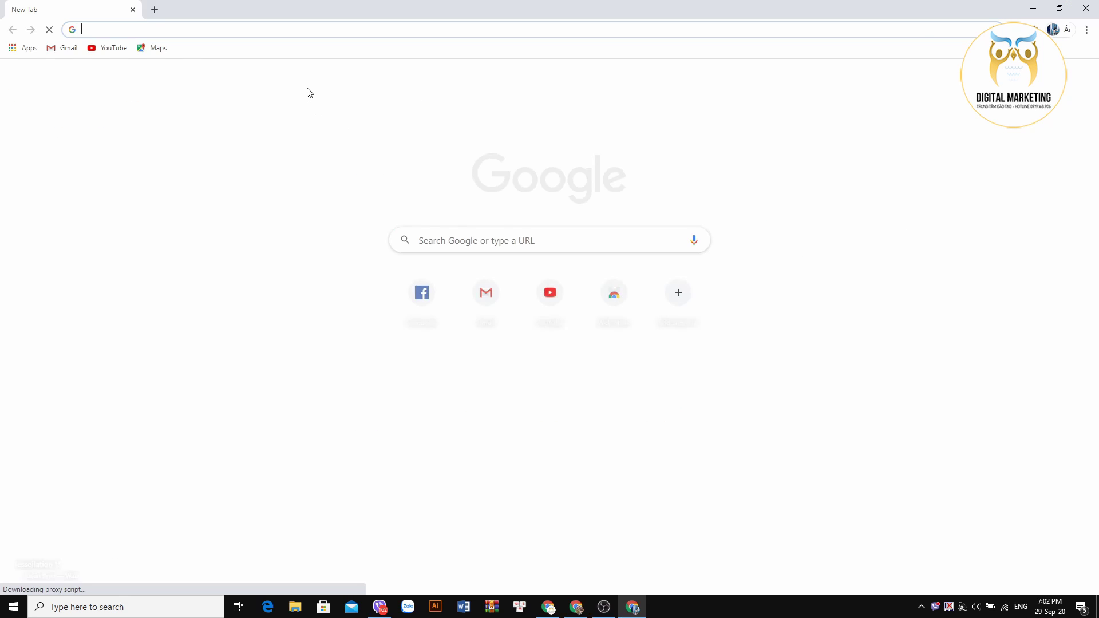
key("Return")
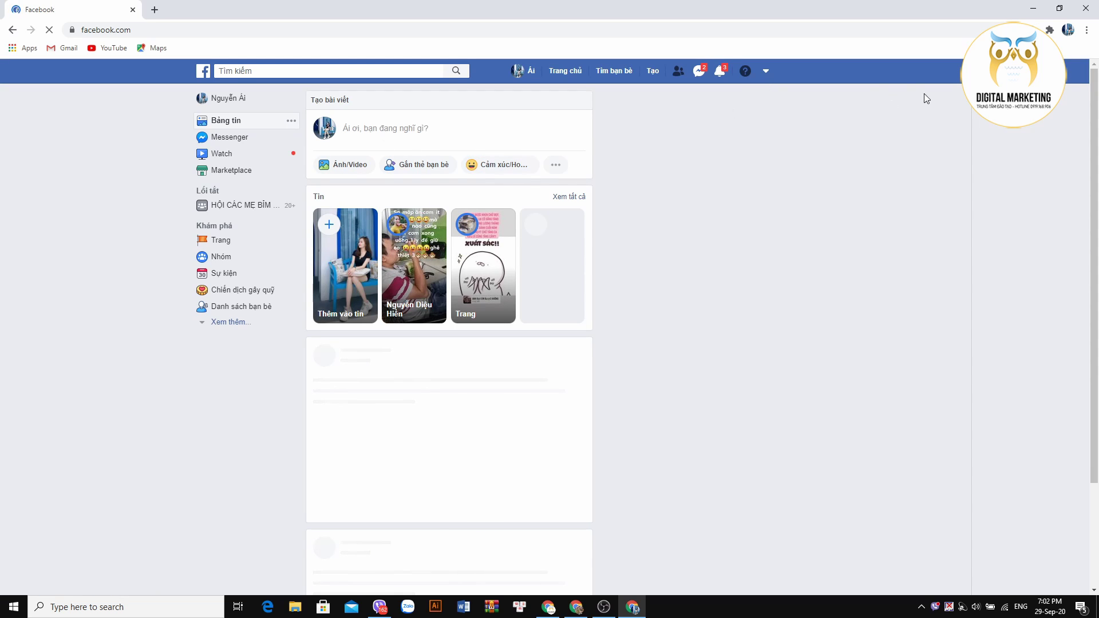
left_click(766, 73)
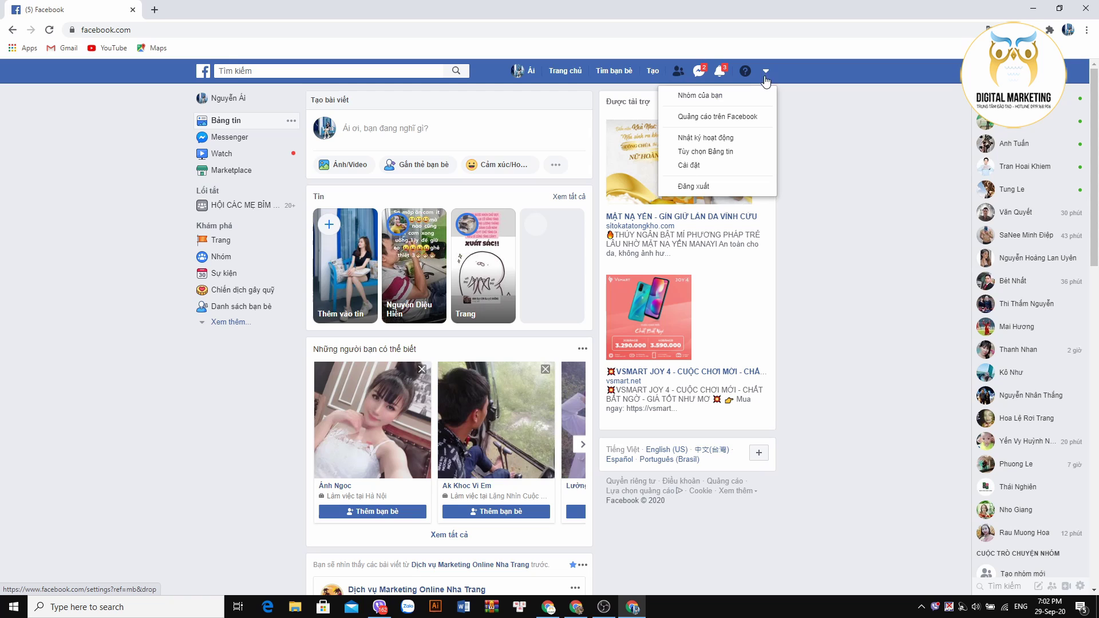
left_click(716, 117)
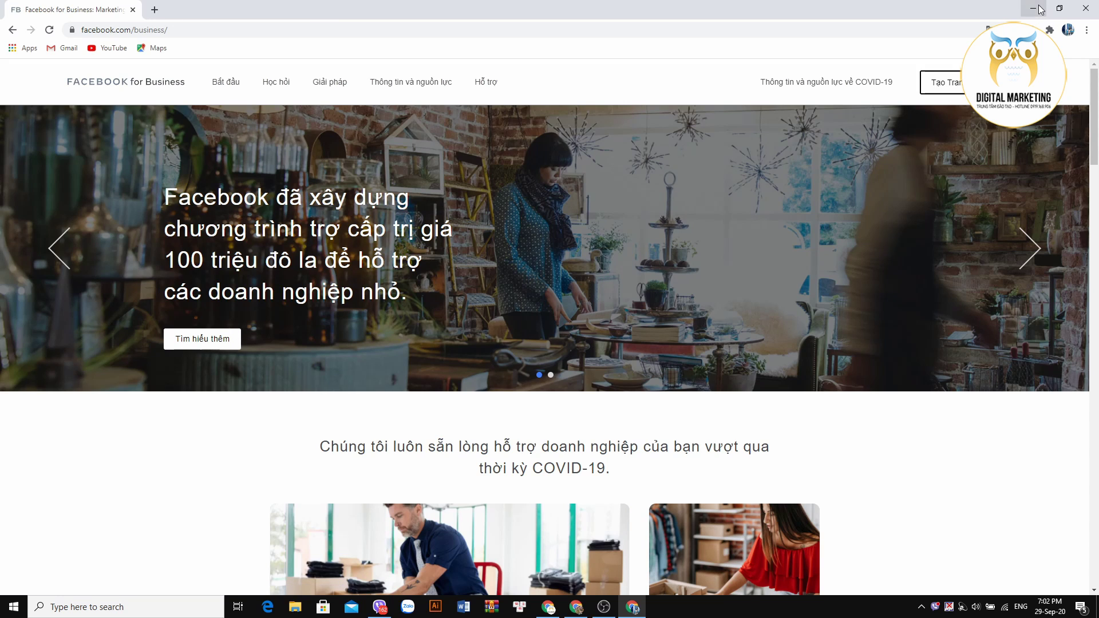
- Open the Tạo Trang options and return to the Facebook for Business home page
left_click(954, 92)
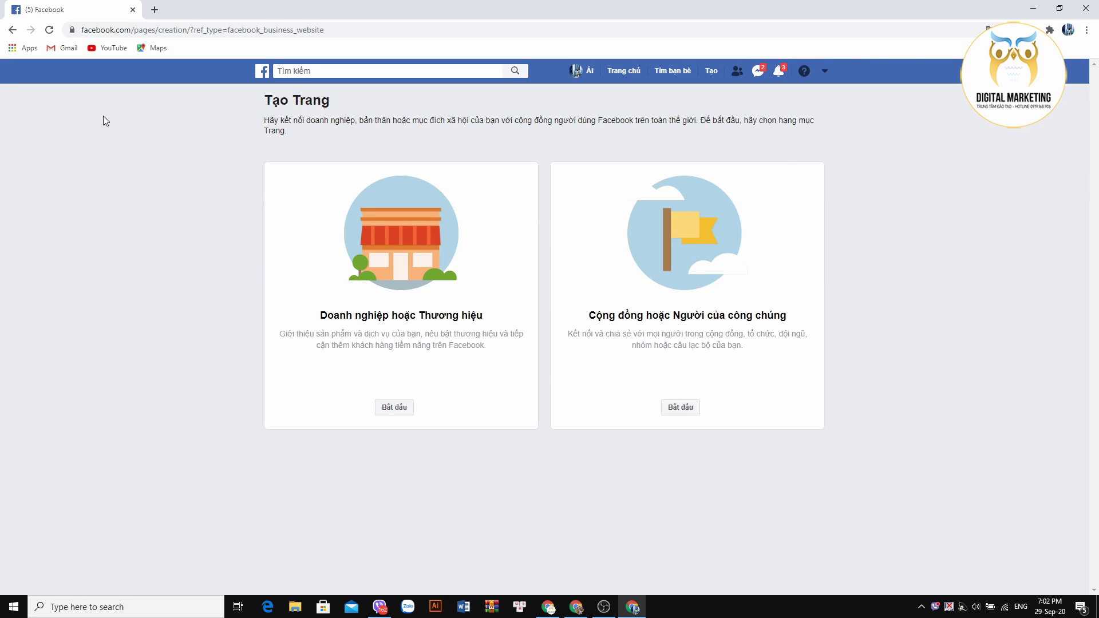
left_click(12, 30)
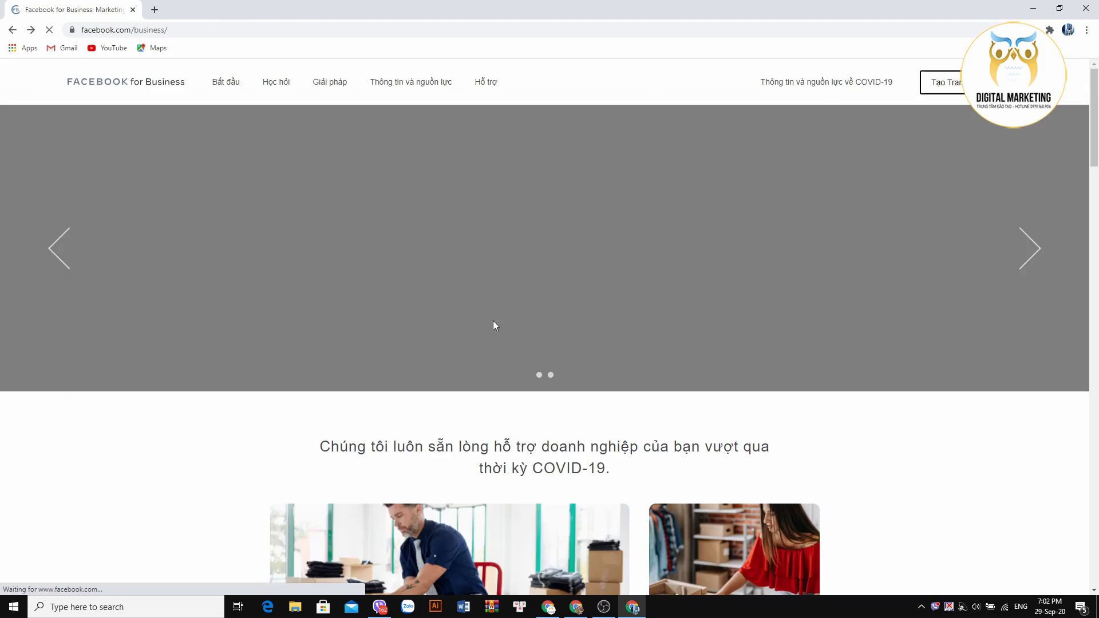
scroll(401, 321, "down", 6)
scroll(507, 341, "up", 6)
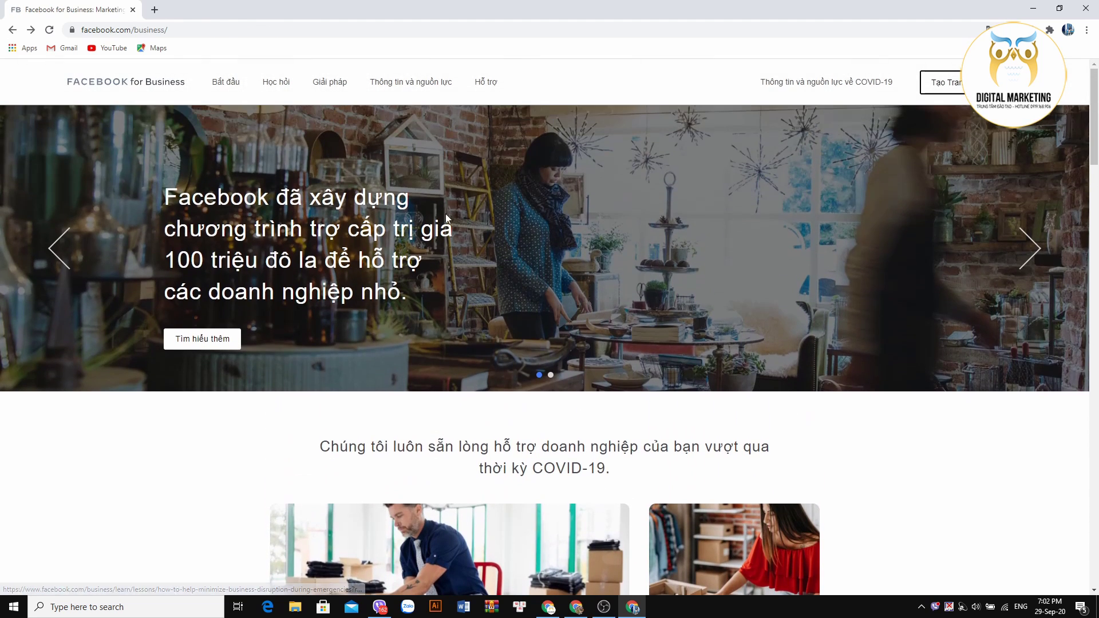
- Switch between the two Chrome profile windows and return to the restricted business account's quality page
left_click(1033, 8)
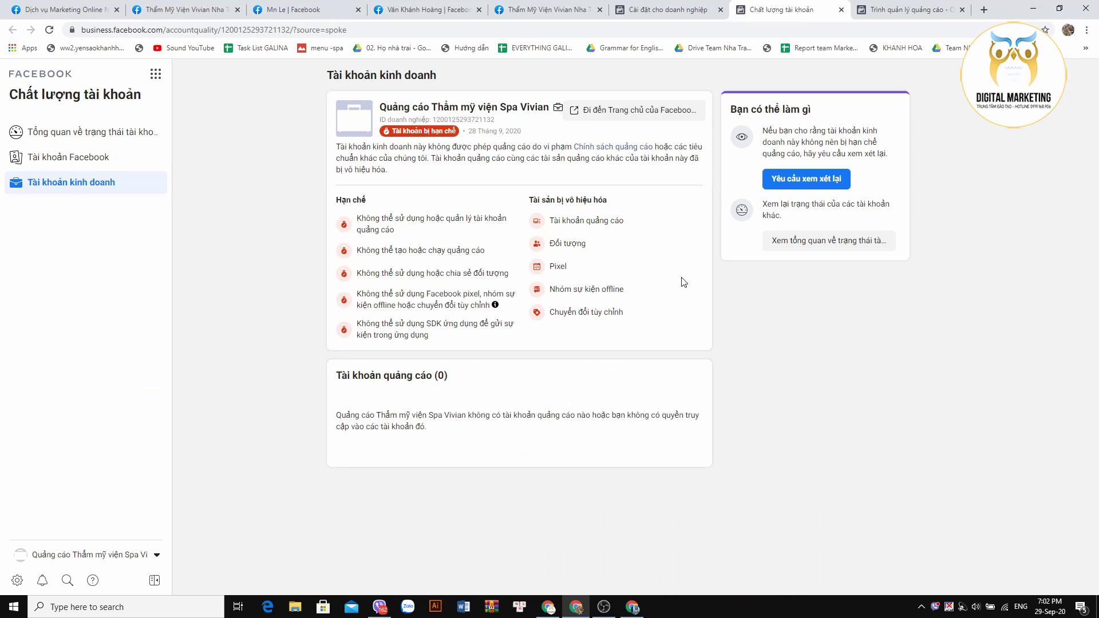
left_click(632, 607)
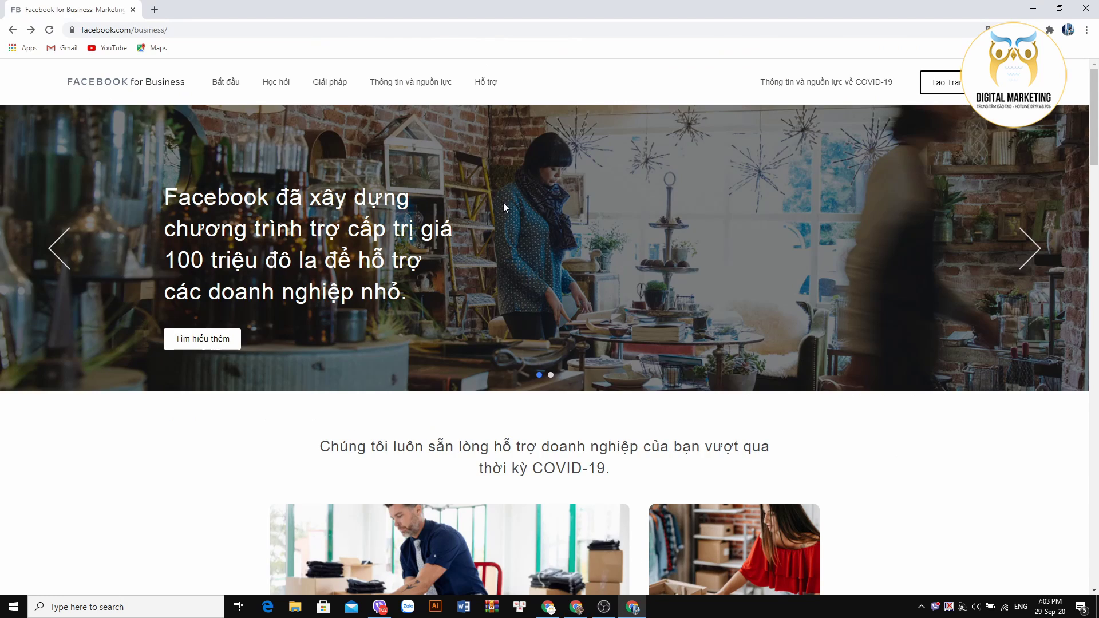
left_click(1032, 8)
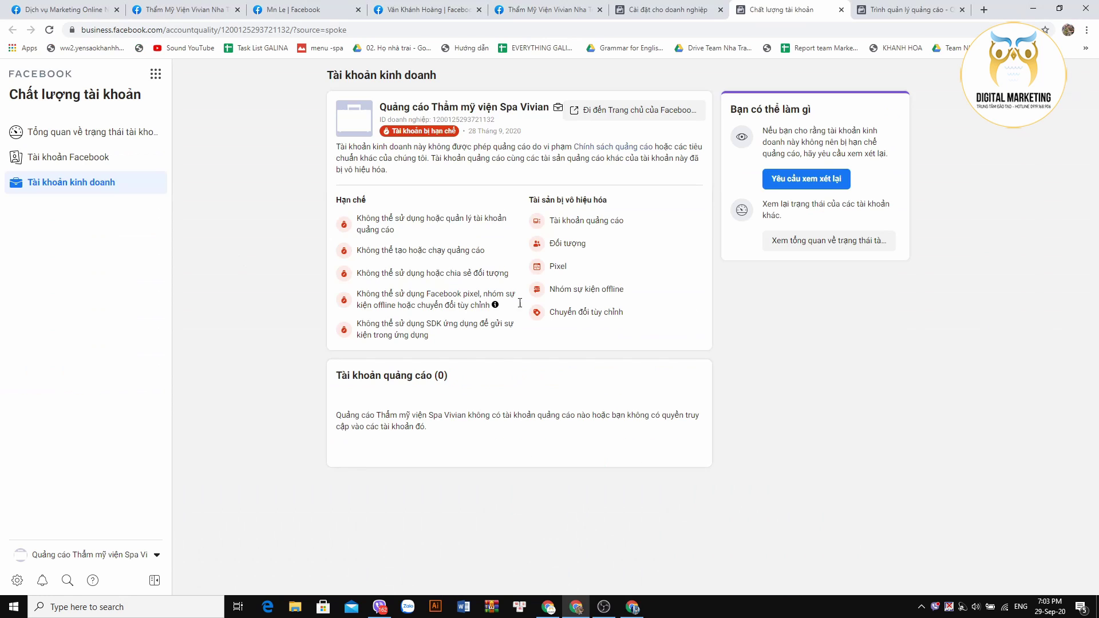
left_click(632, 607)
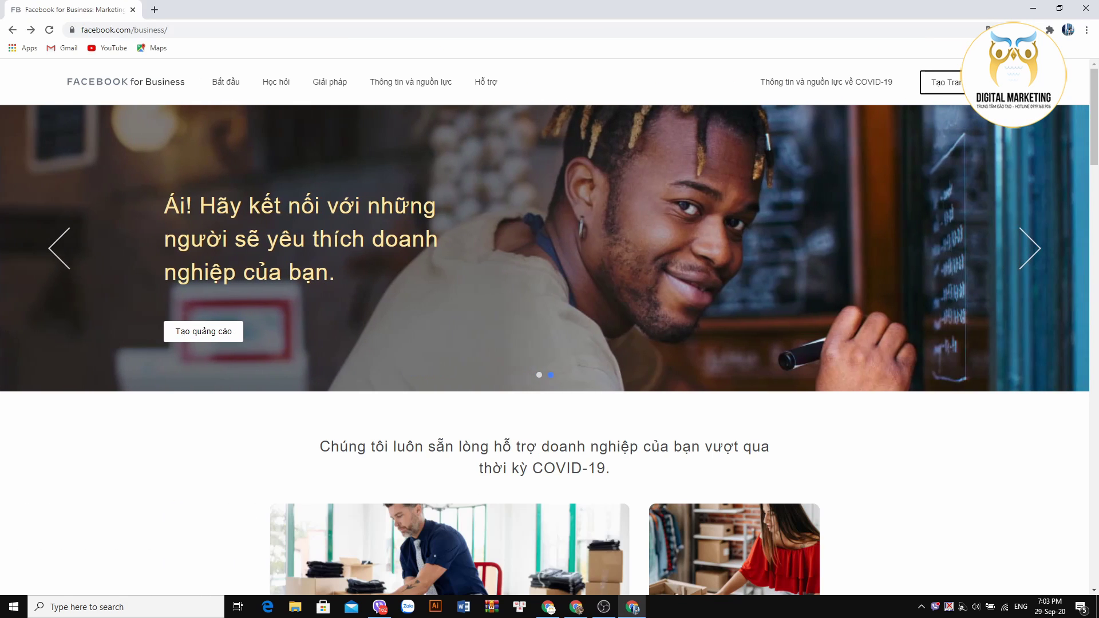
left_click(1035, 9)
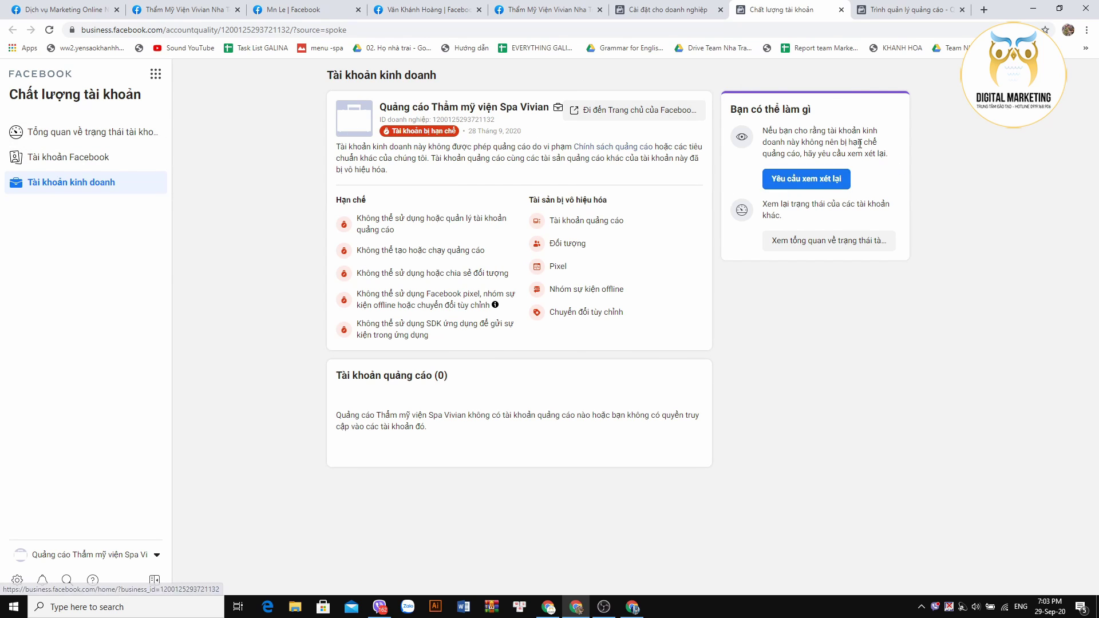
- Open the review request form for the restricted business account and close it again
left_click(817, 188)
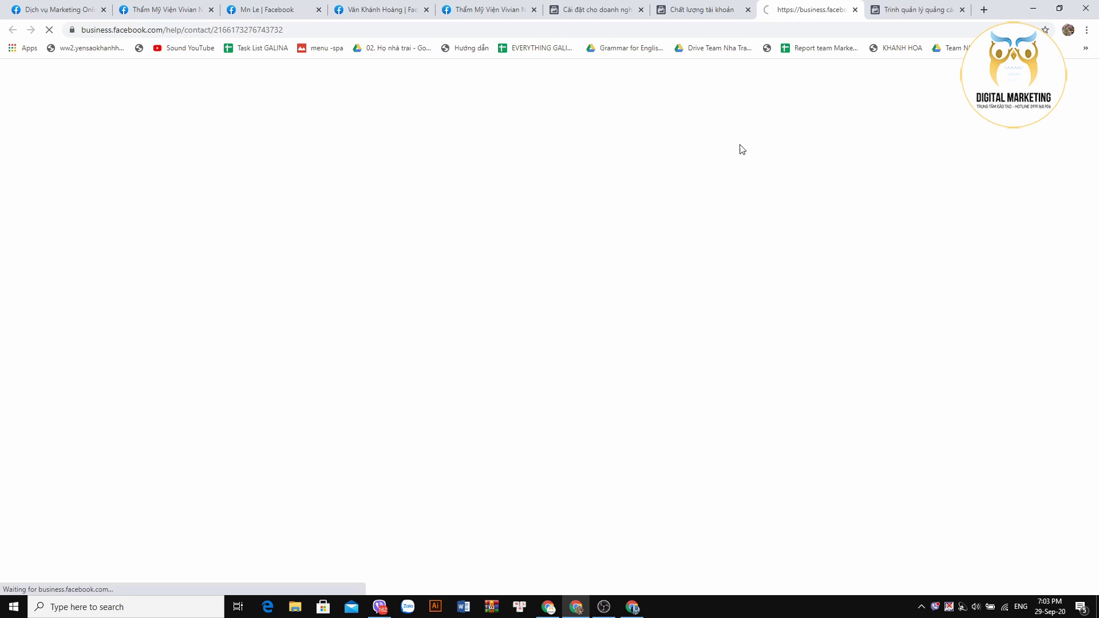
left_click(855, 9)
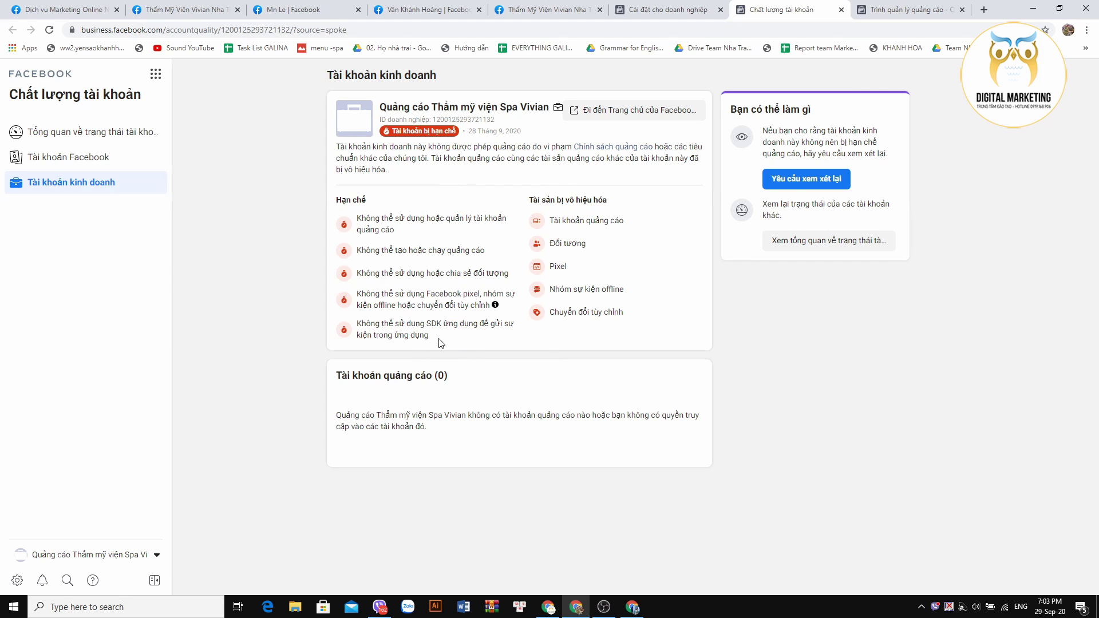
- Review the listed restrictions and disabled assets of the restricted business account
left_click_drag(445, 343, 360, 218)
left_click_drag(657, 326, 358, 209)
left_click(421, 164)
left_click_drag(635, 319, 339, 127)
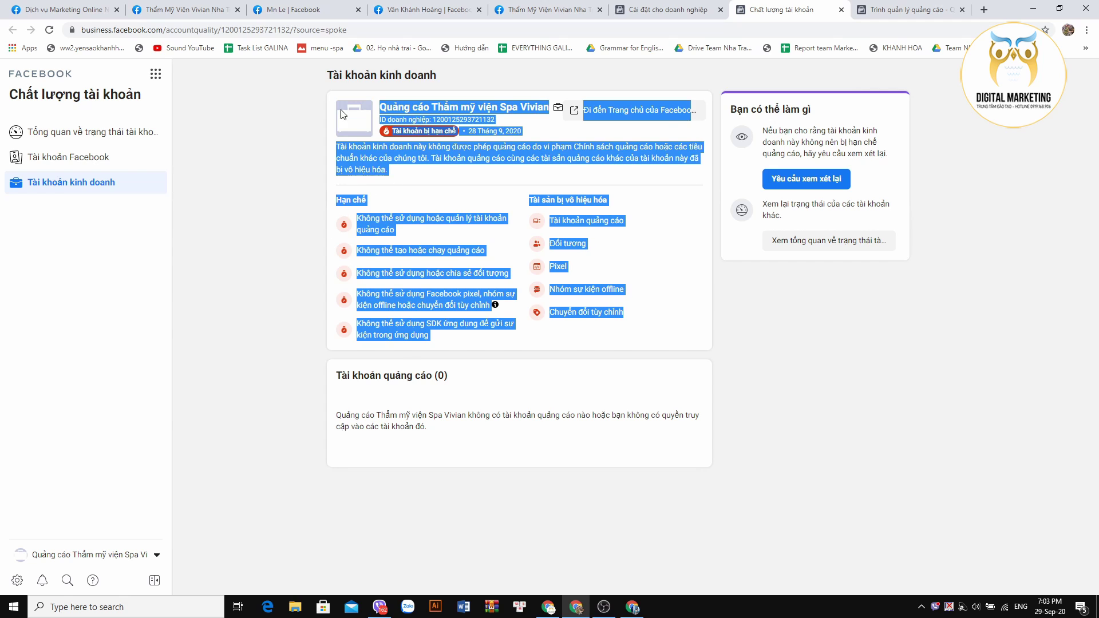
left_click(540, 340)
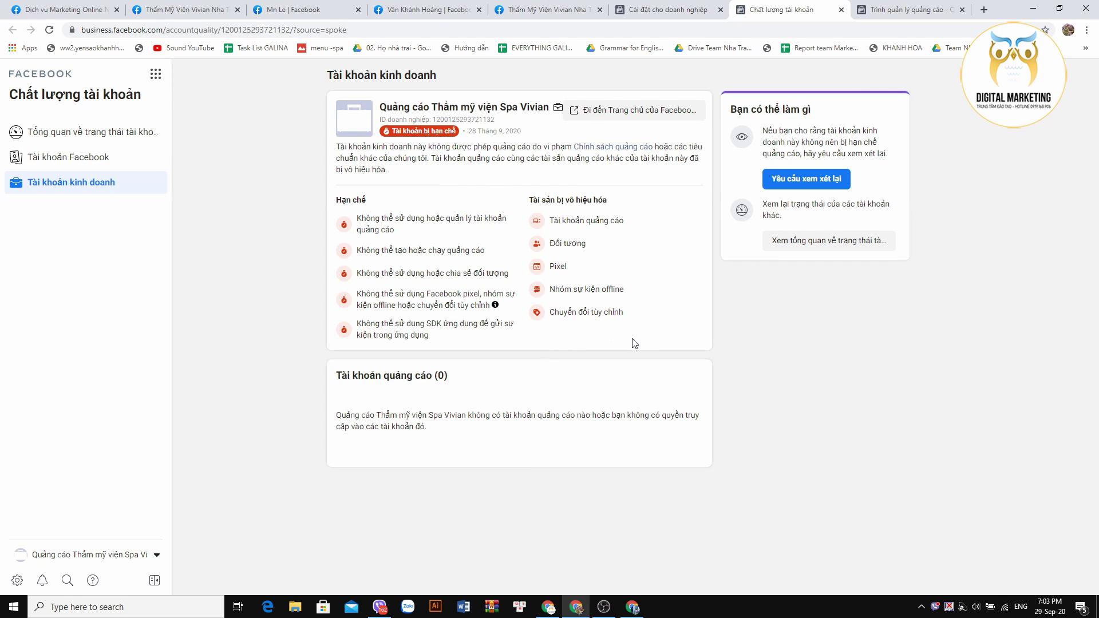
left_click_drag(673, 333, 339, 118)
left_click(786, 296)
left_click_drag(649, 327, 570, 111)
left_click(691, 532)
- Switch to the YouTube channel Đào tạo Digital Marketing huyện Diên Khánh, look over its uploaded videos, and return to the restricted business account's page
left_click(547, 607)
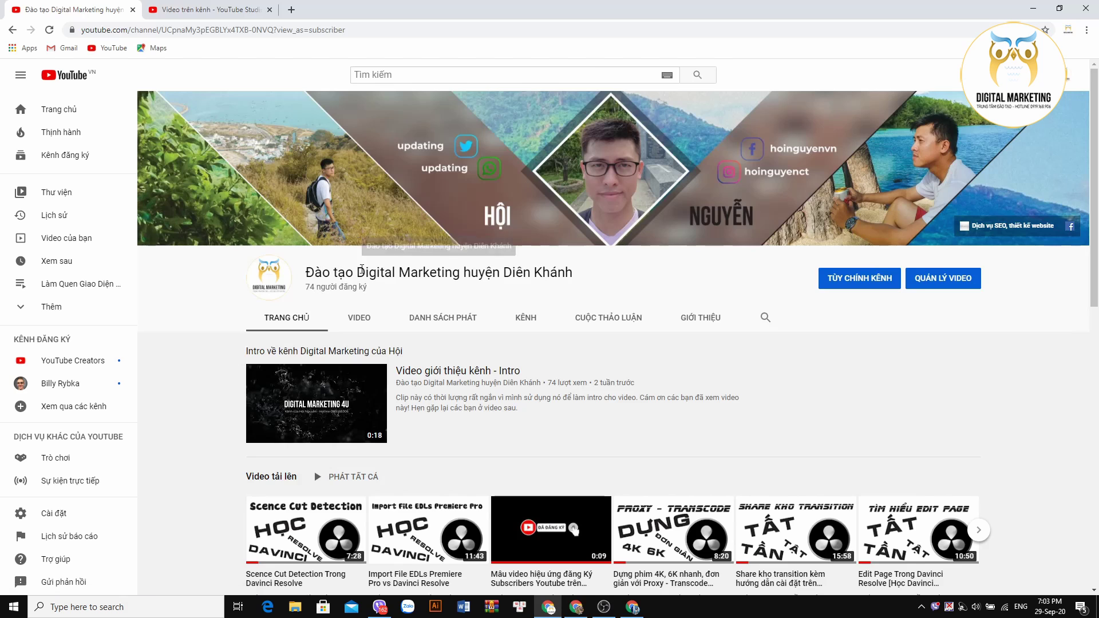
scroll(592, 315, "down", 5)
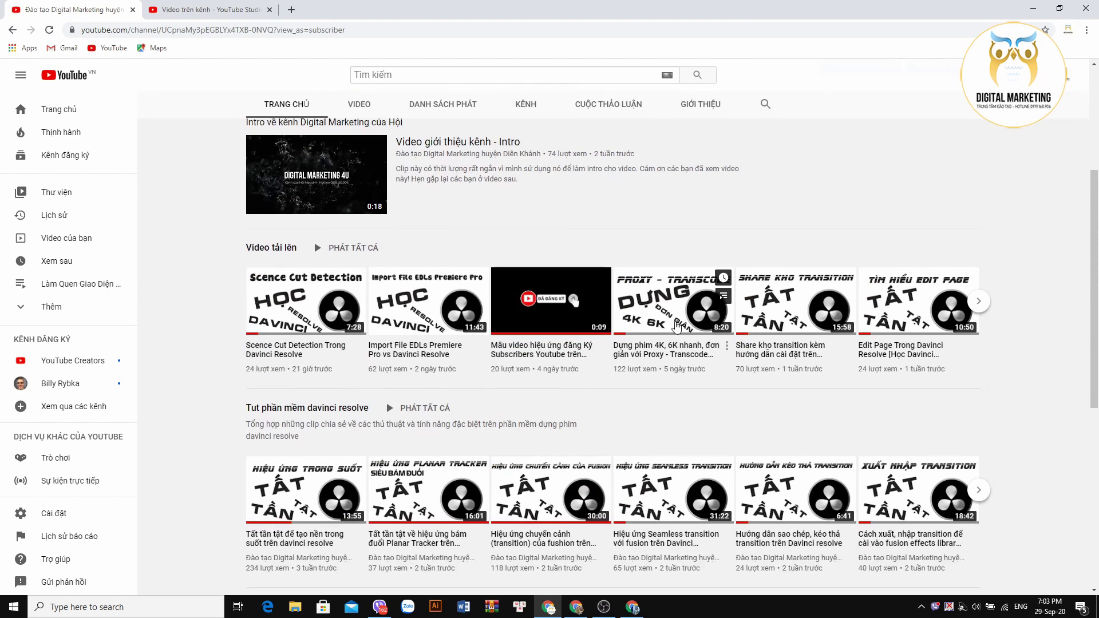
key("alt+Tab")
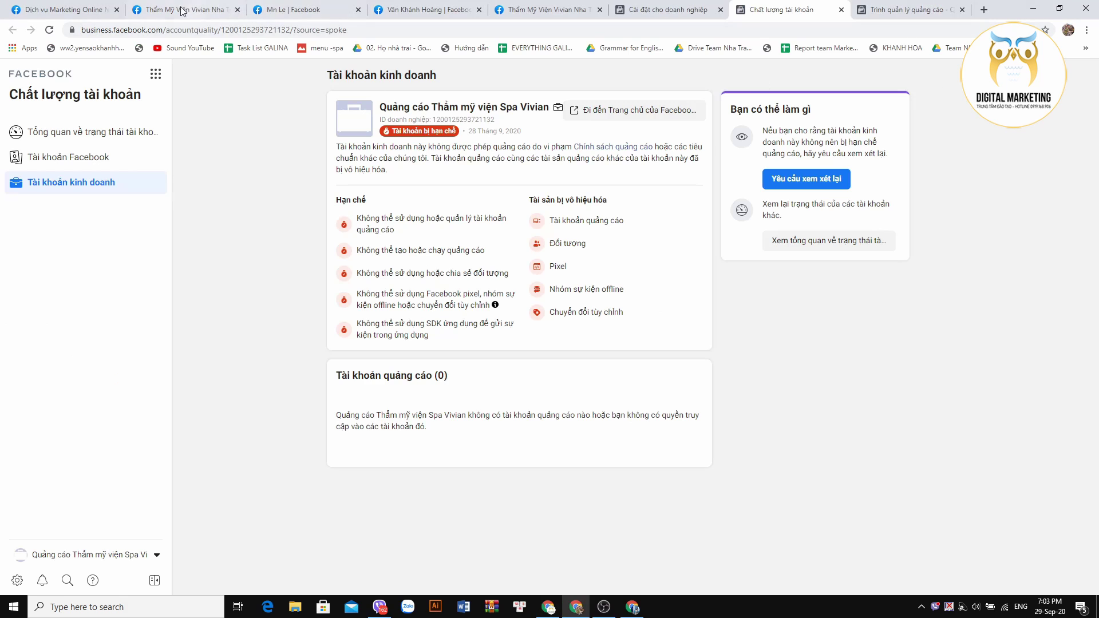
- Open the Dịch vụ Marketing Online Nha Trang Facebook page from its inbox and look through its recent posts on advertising metrics
left_click(67, 10)
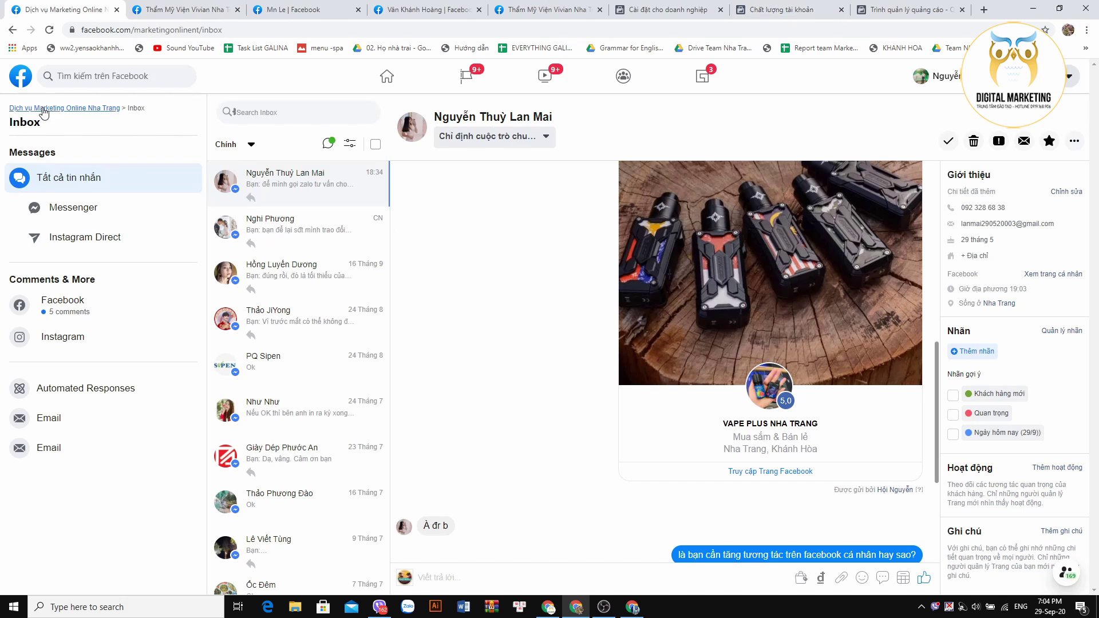
left_click(43, 108)
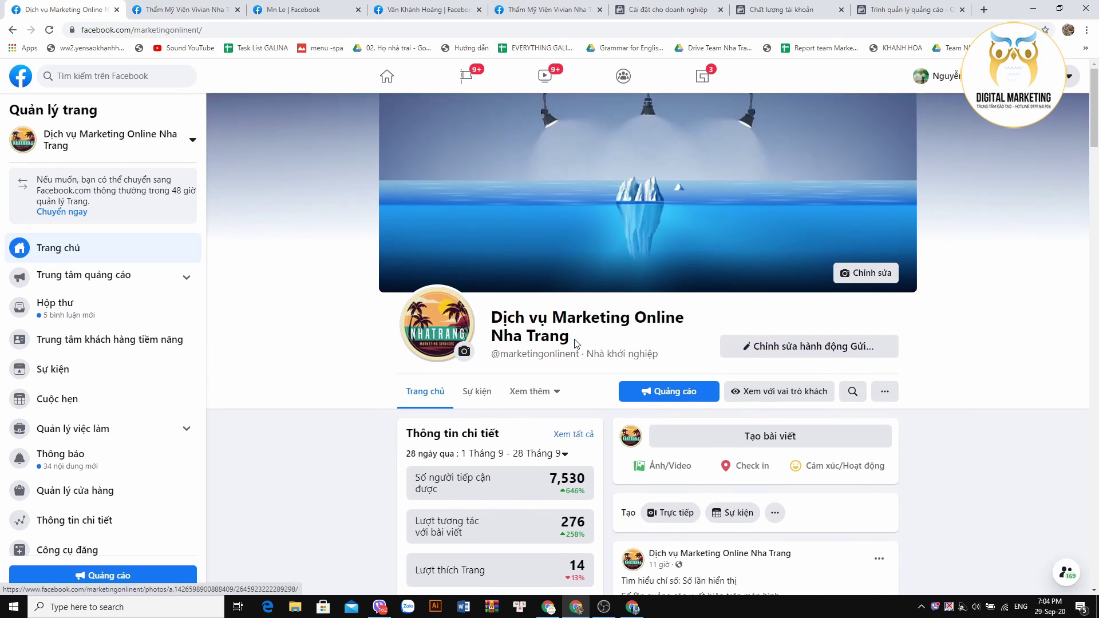
scroll(948, 382, "down", 8)
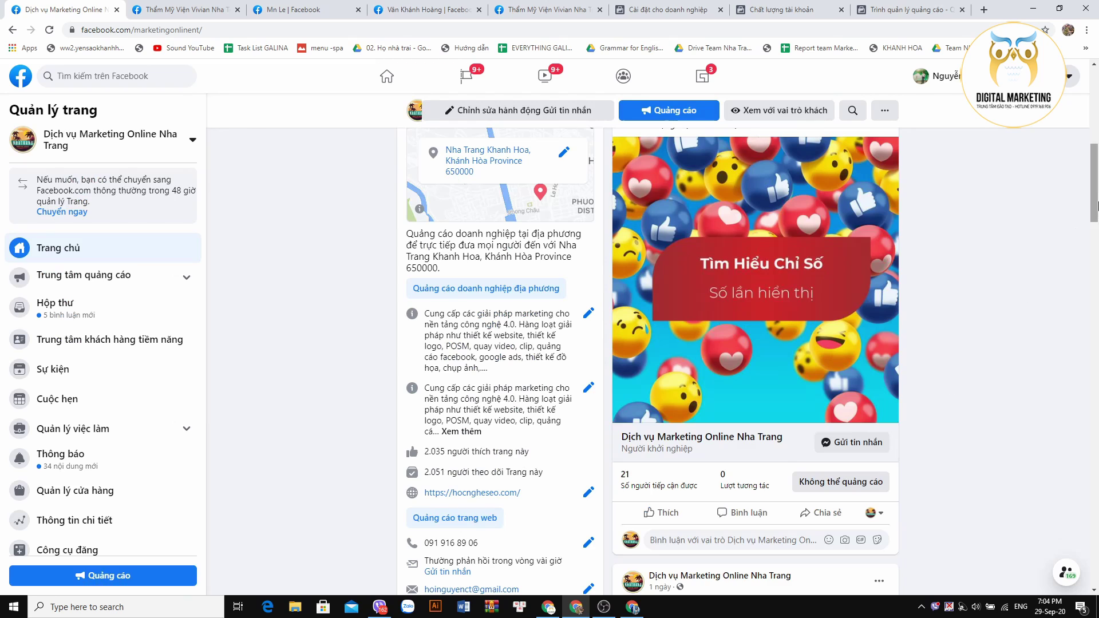
scroll(948, 382, "down", 3)
scroll(967, 258, "up", 12)
scroll(800, 295, "down", 12)
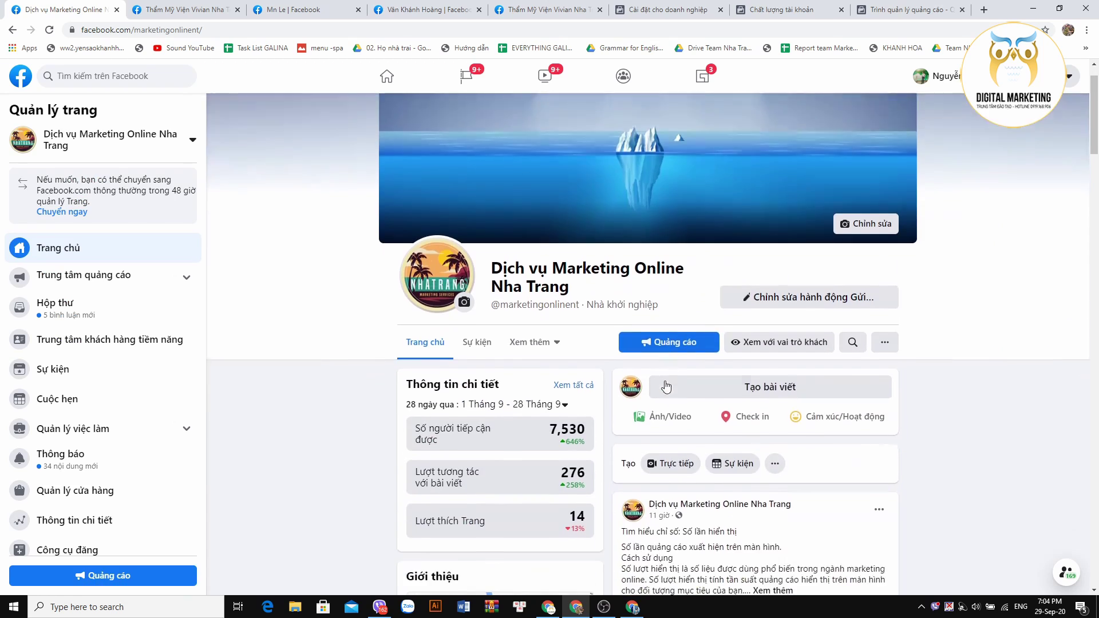
scroll(800, 295, "down", 10)
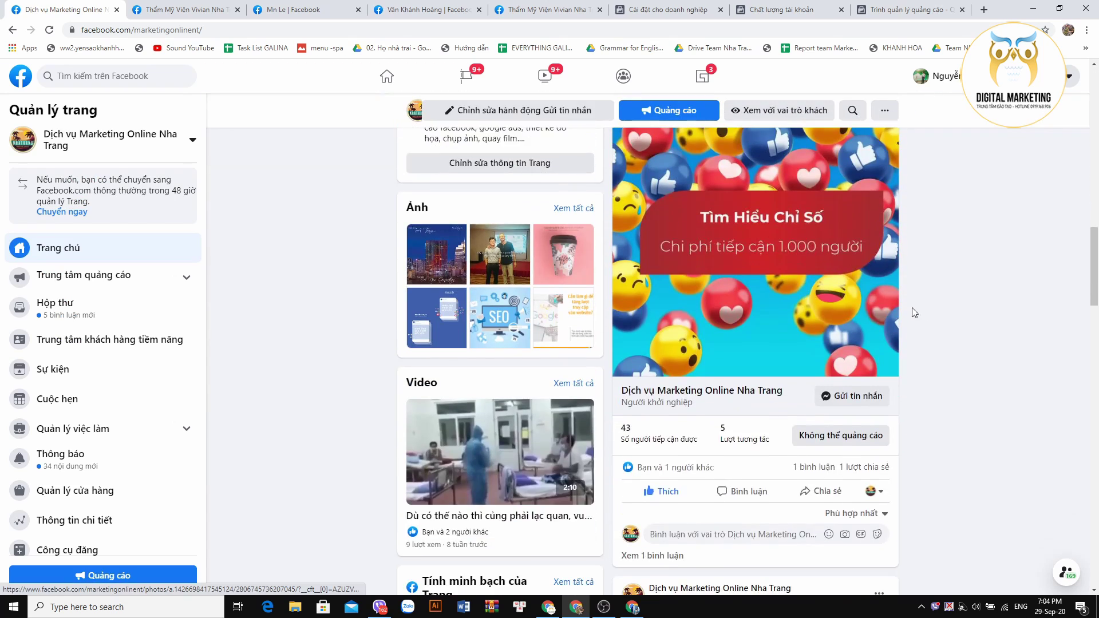
scroll(804, 309, "up", 5)
scroll(805, 339, "up", 5)
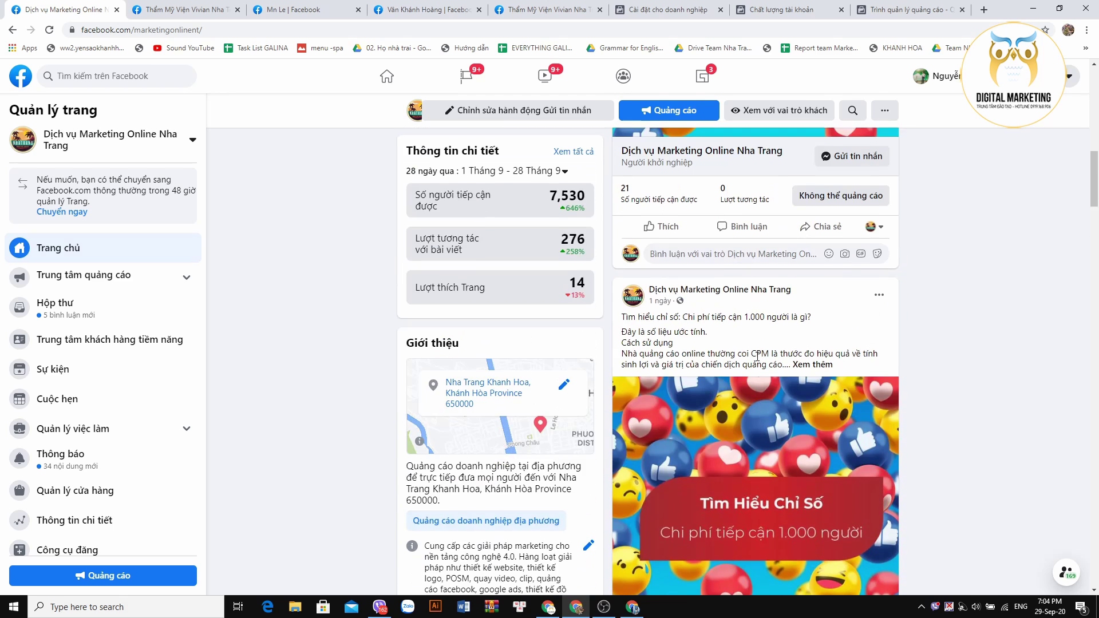